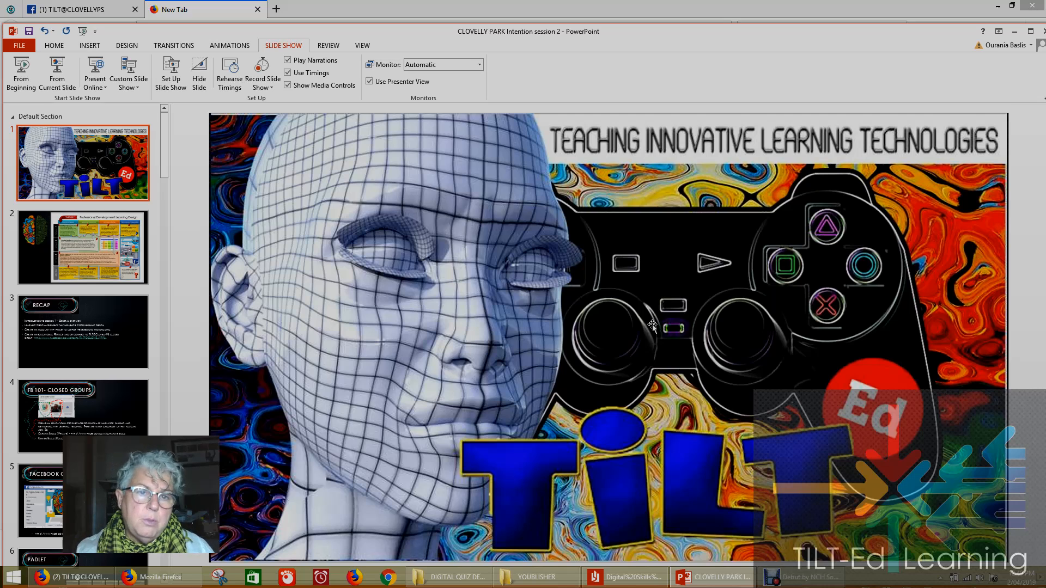
Search the web for "voki" in a new browser tab and open the Voki home page.
left_click(276, 16)
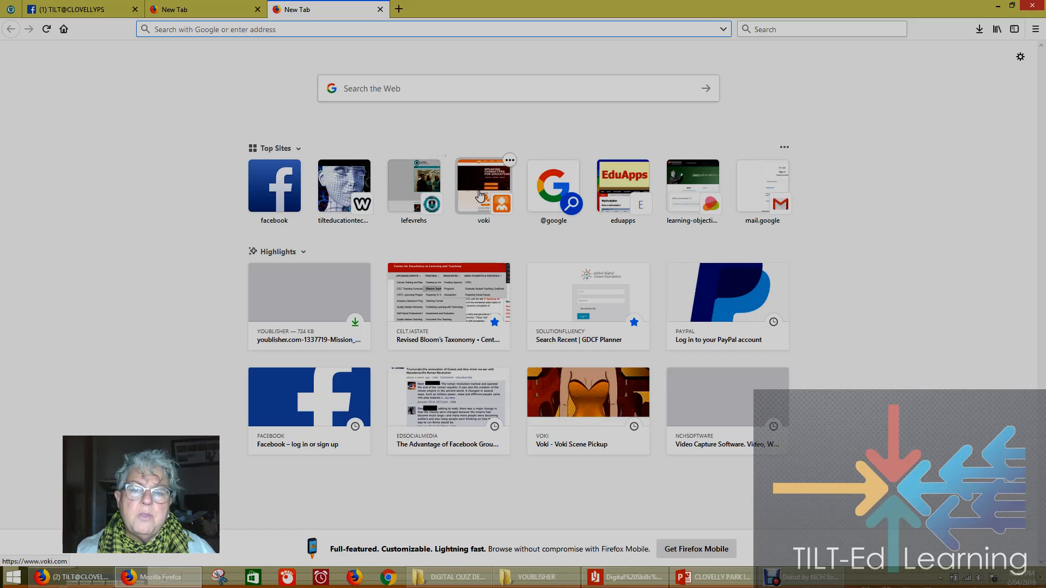
left_click(397, 90)
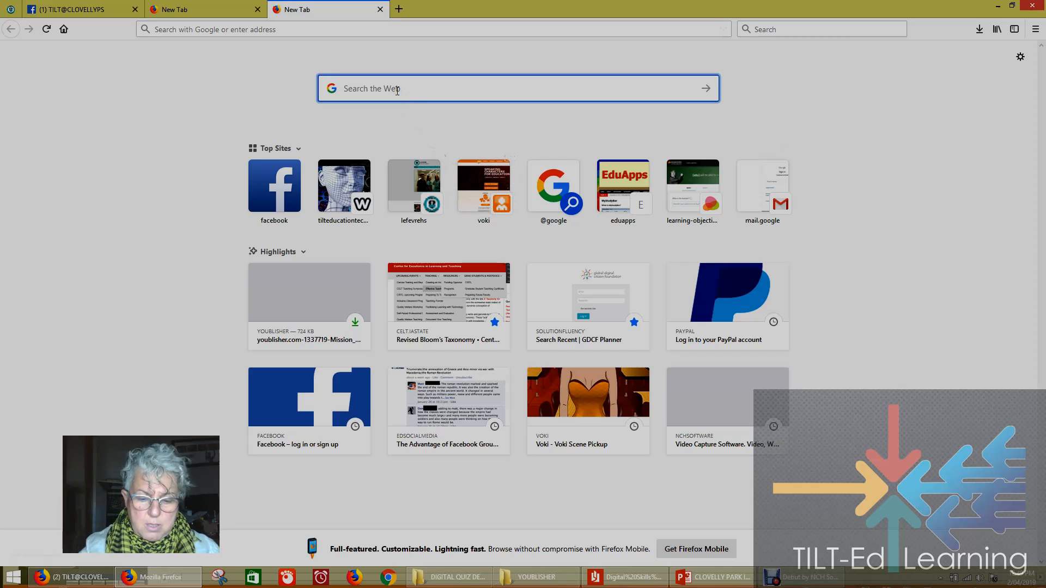
key("Return")
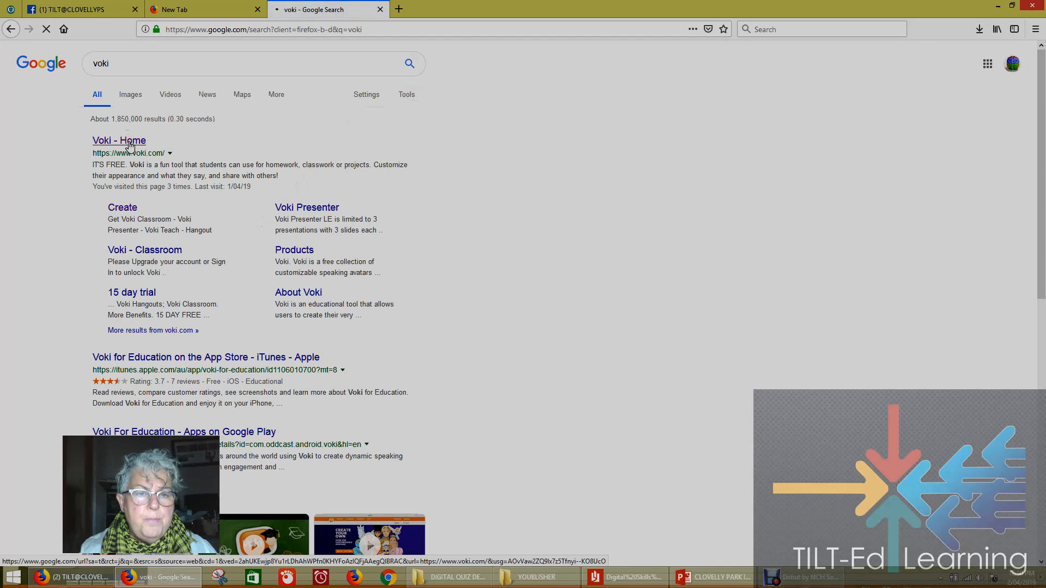
left_click(130, 143)
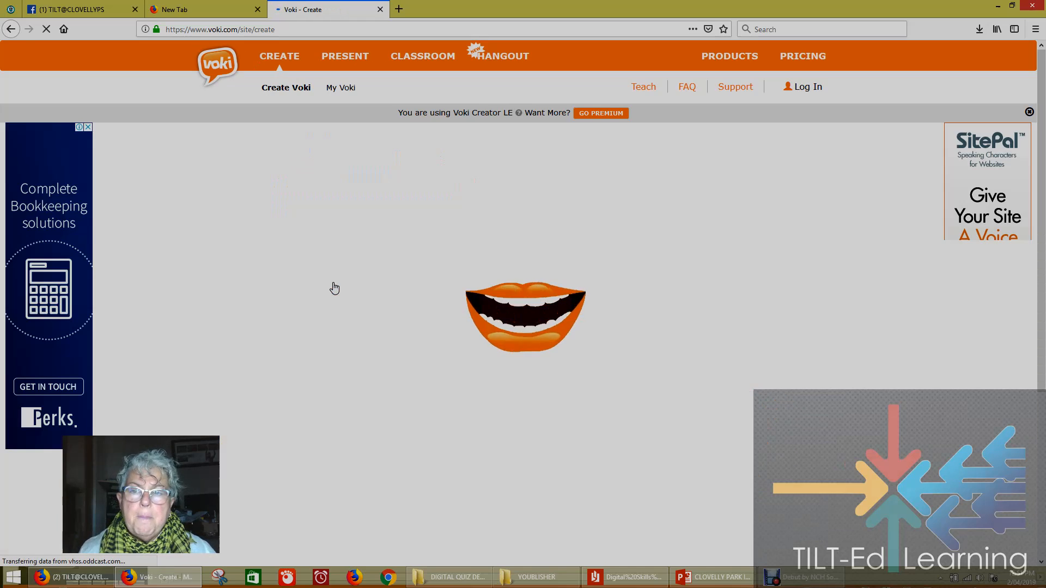
Close the bookkeeping ad beside the Voki creator and choose to stop seeing it.
left_click(88, 127)
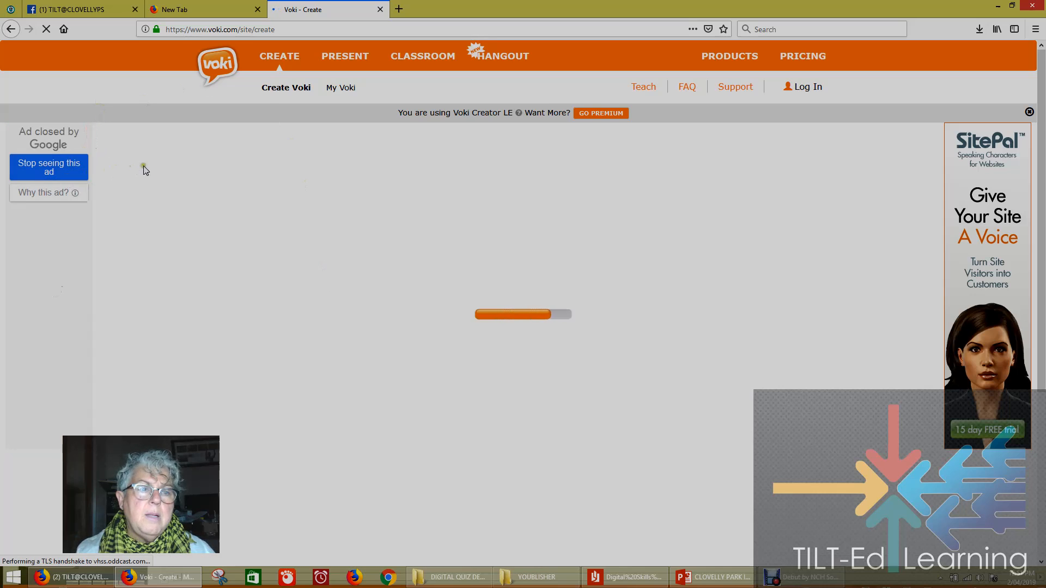
left_click(50, 170)
left_click(52, 174)
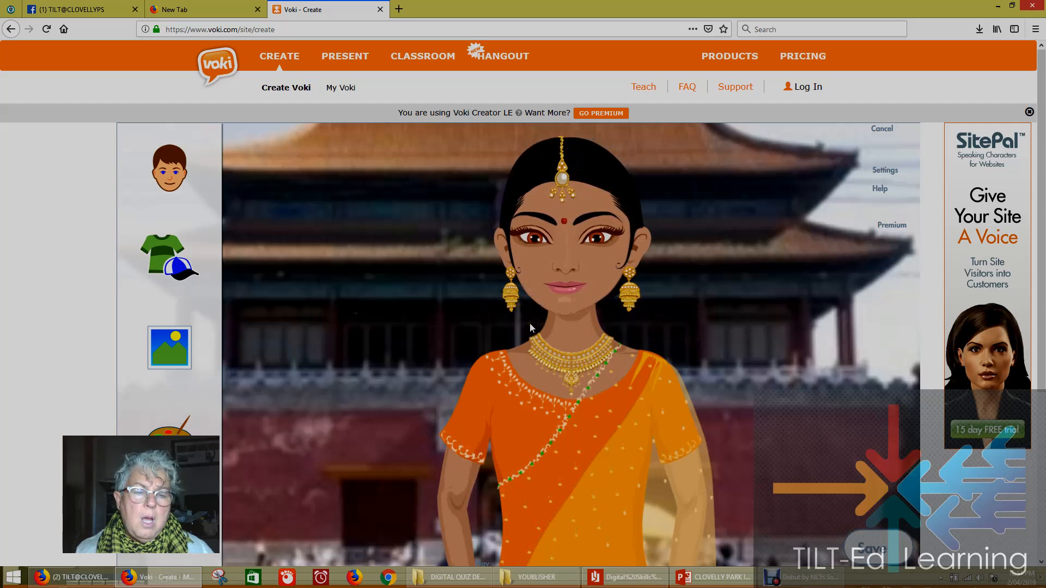
Change the avatar's character to the Inuit Man.
left_click(170, 191)
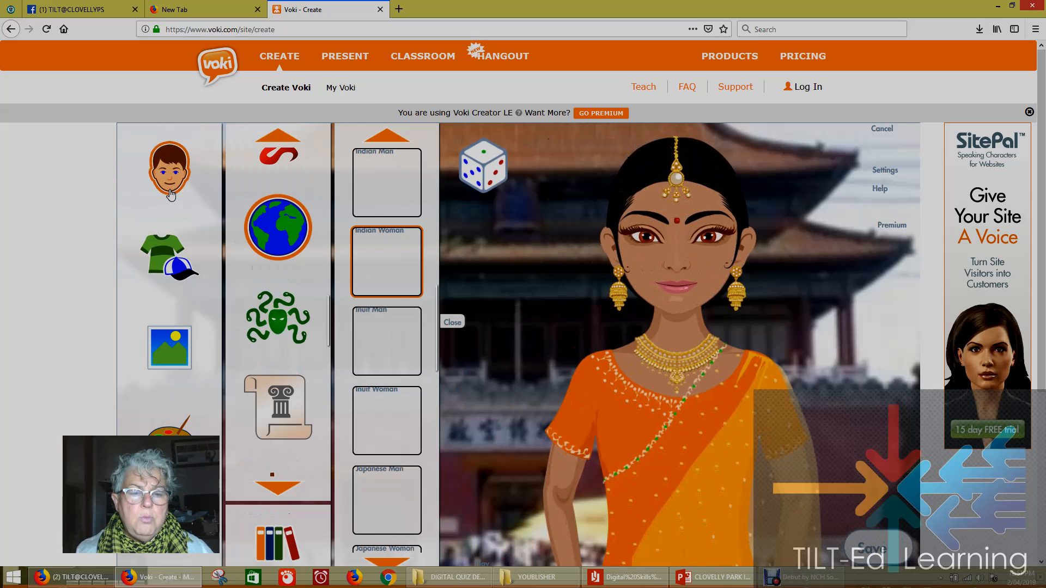
left_click(278, 488)
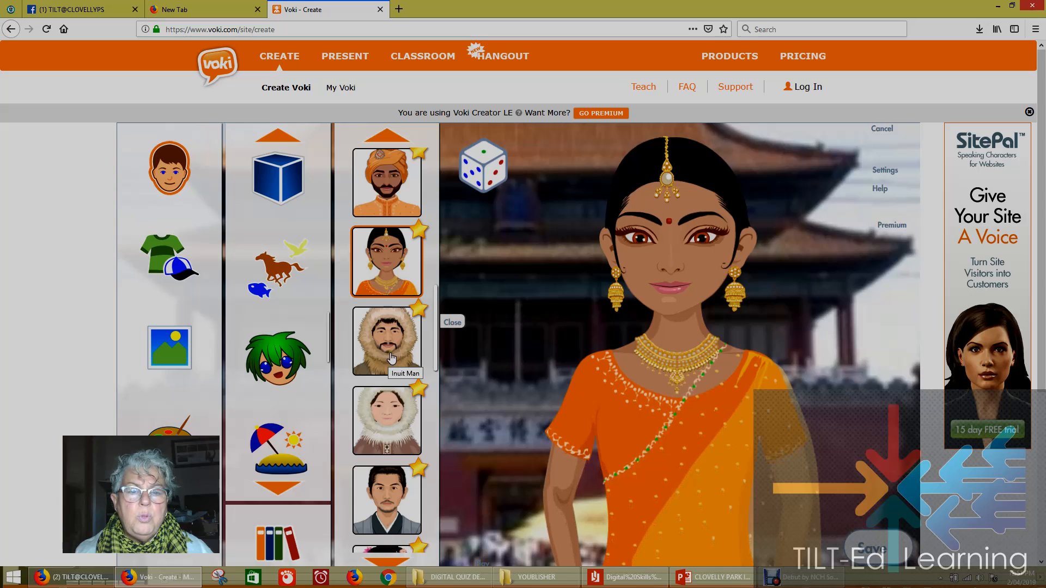
left_click(391, 358)
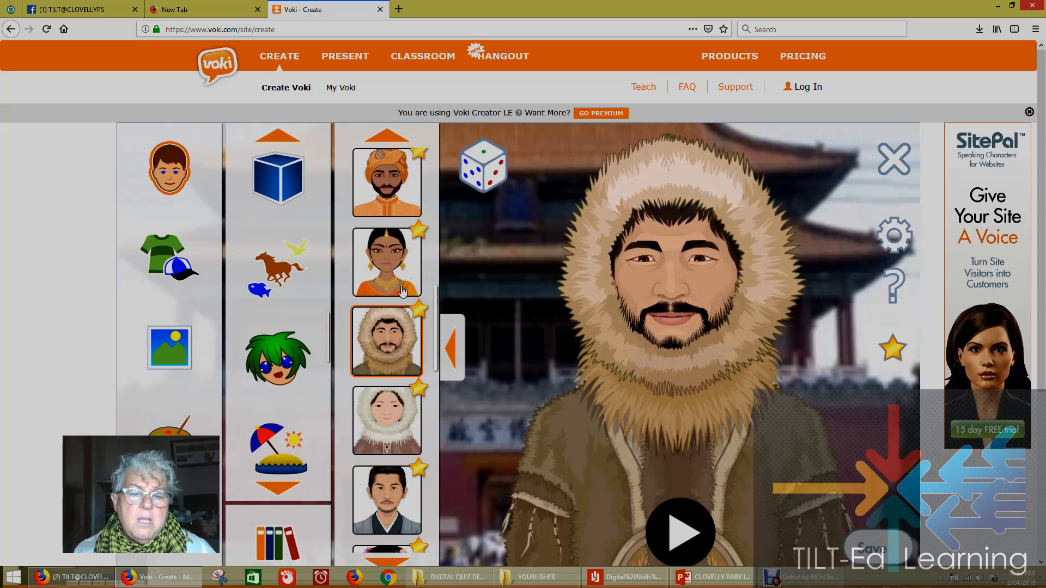
Browse the remaining world characters and the hair options available for the Inuit Man avatar.
left_click(394, 563)
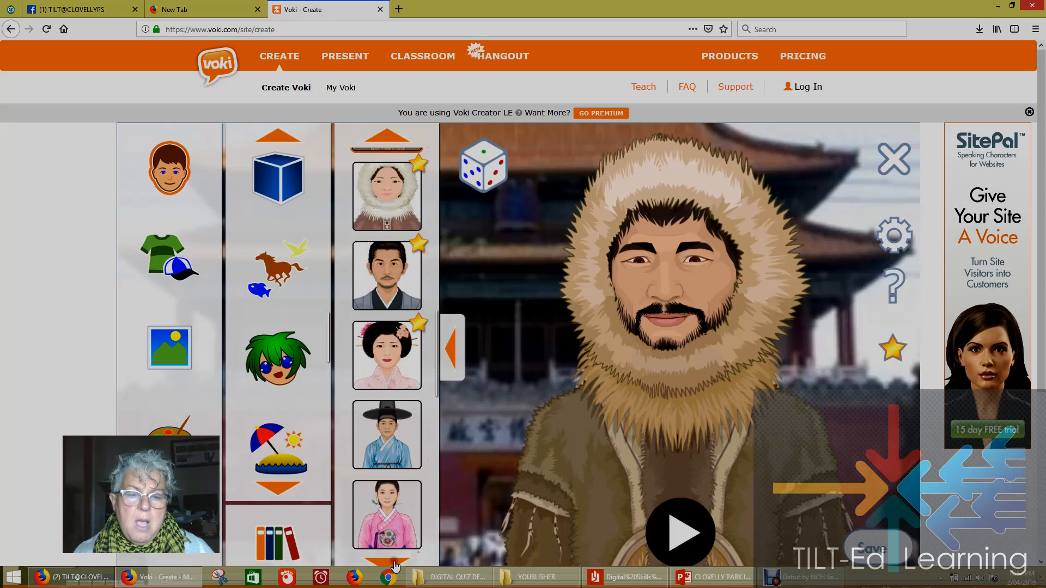
left_click(394, 563)
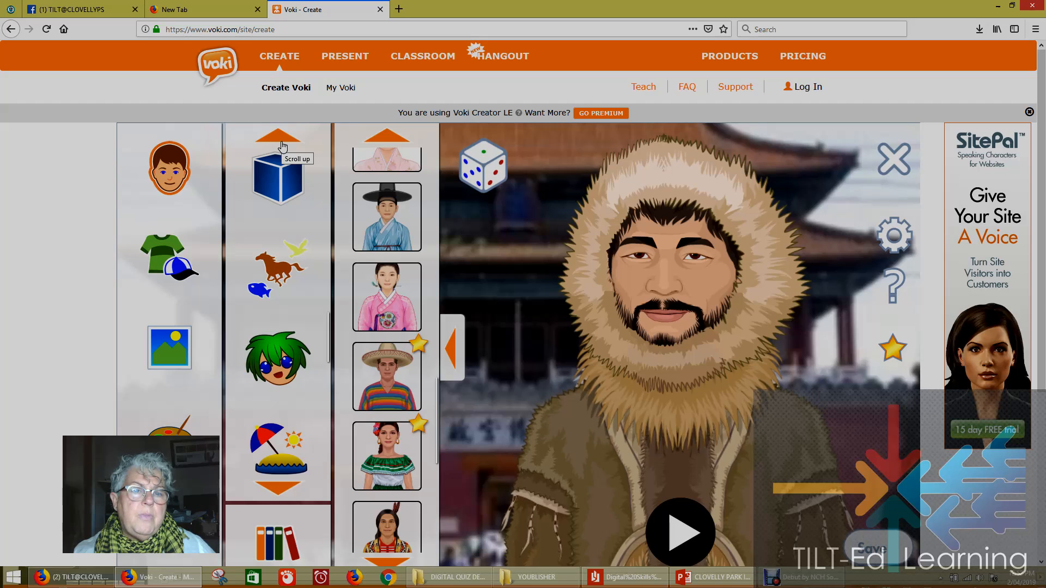
left_click(165, 254)
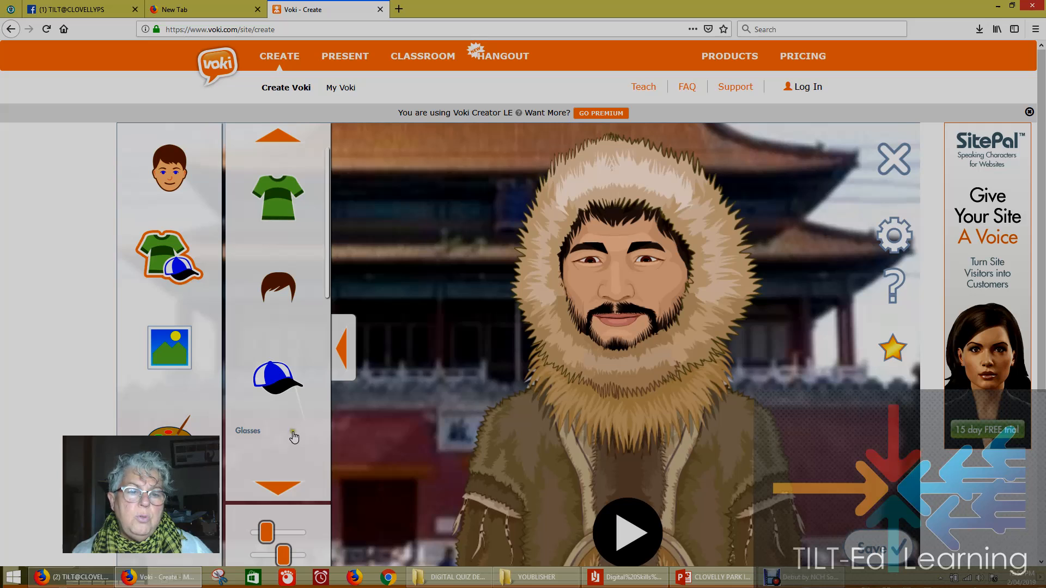
left_click(272, 296)
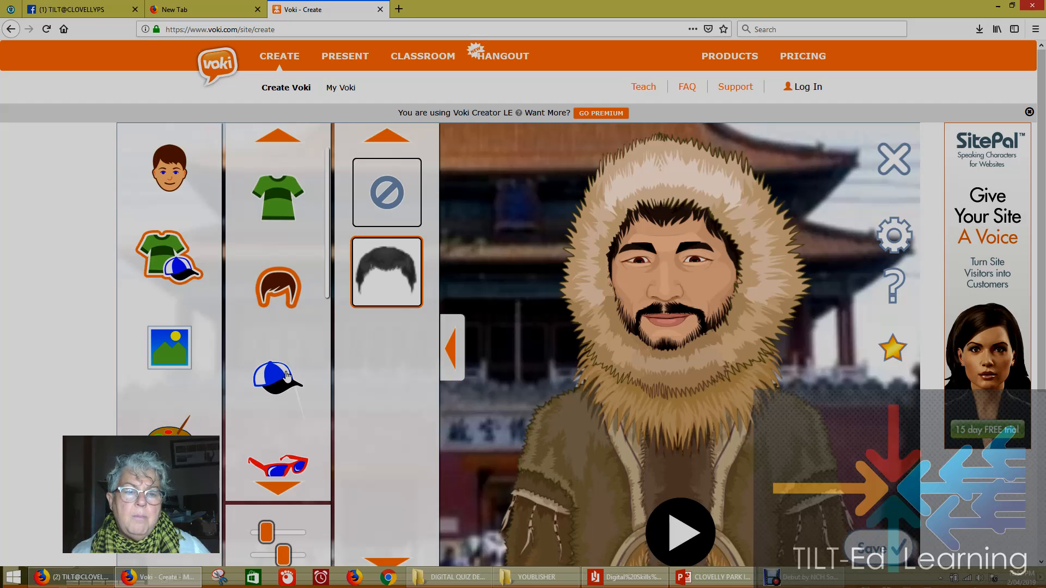
Replace the avatar's background with the first classroom picture from the school category.
left_click(179, 355)
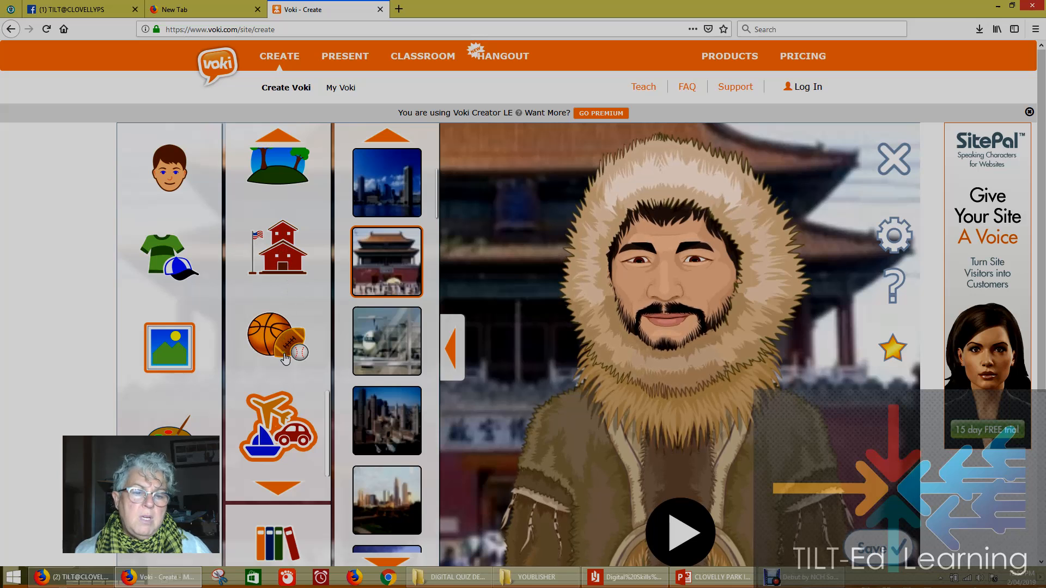
left_click(282, 278)
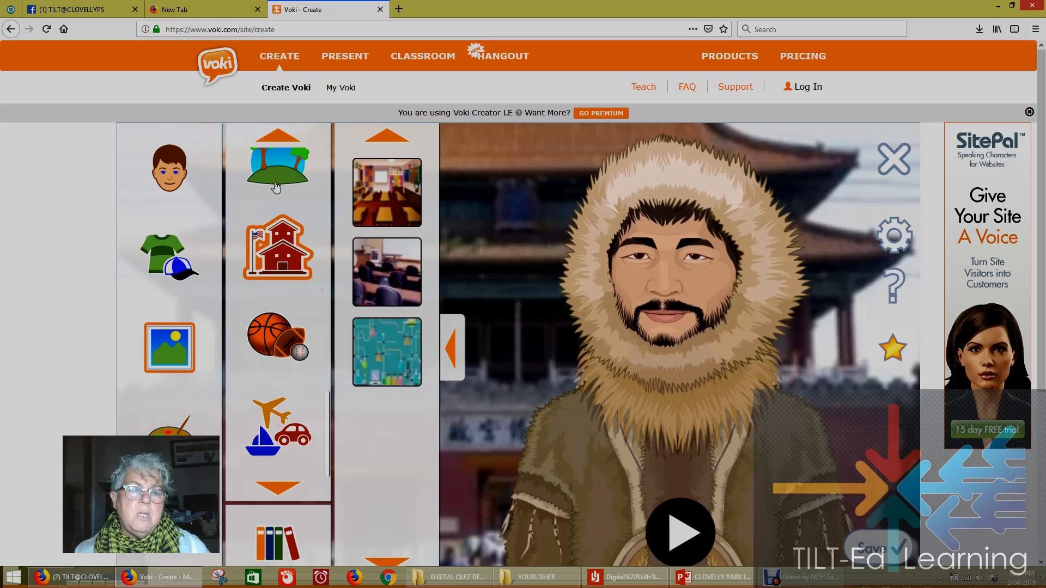
left_click(376, 209)
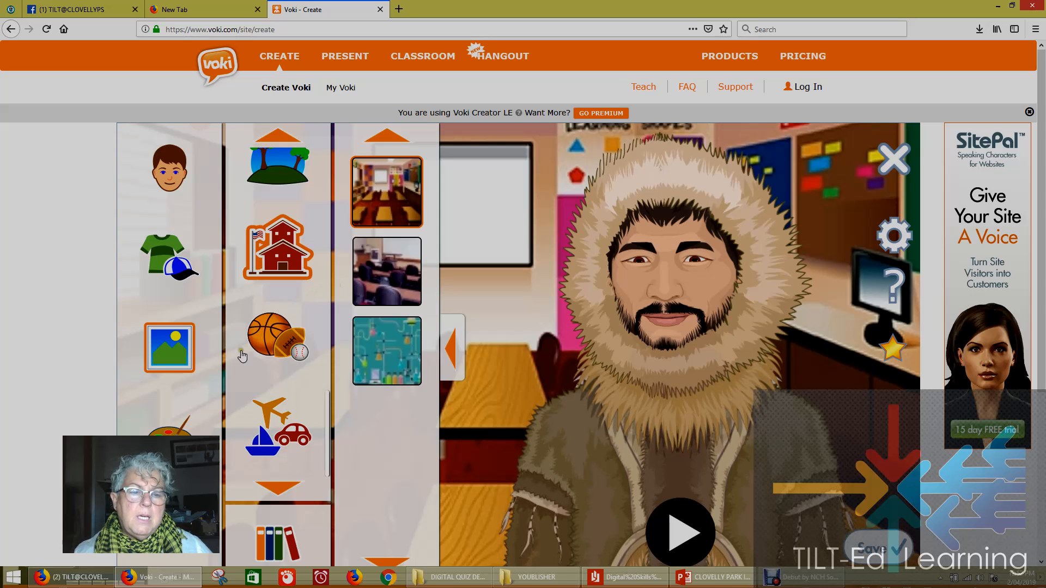
Recolour the avatar's lips to a brighter, more saturated red.
left_click(171, 443)
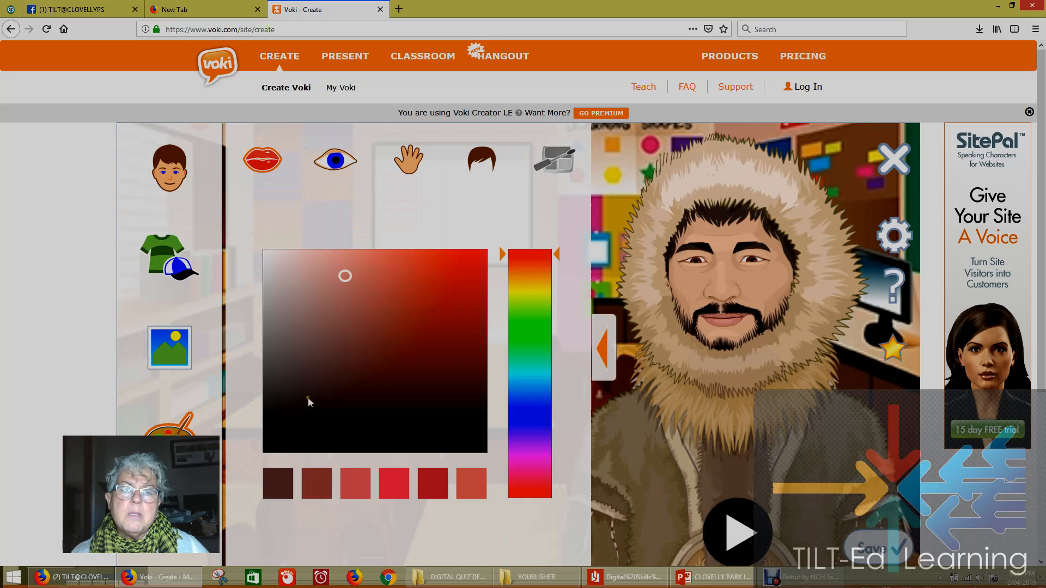
left_click(261, 158)
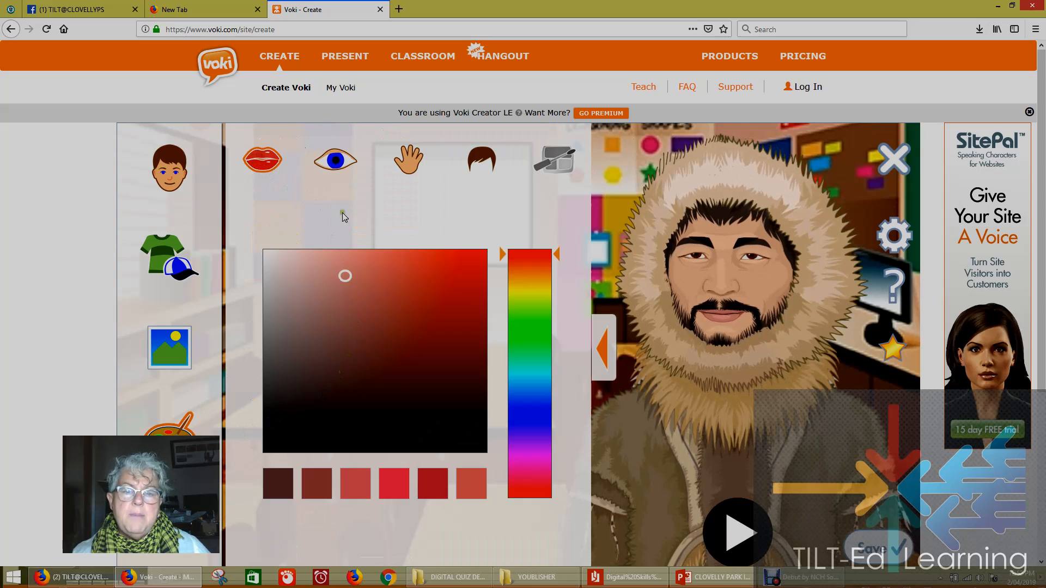
left_click(389, 259)
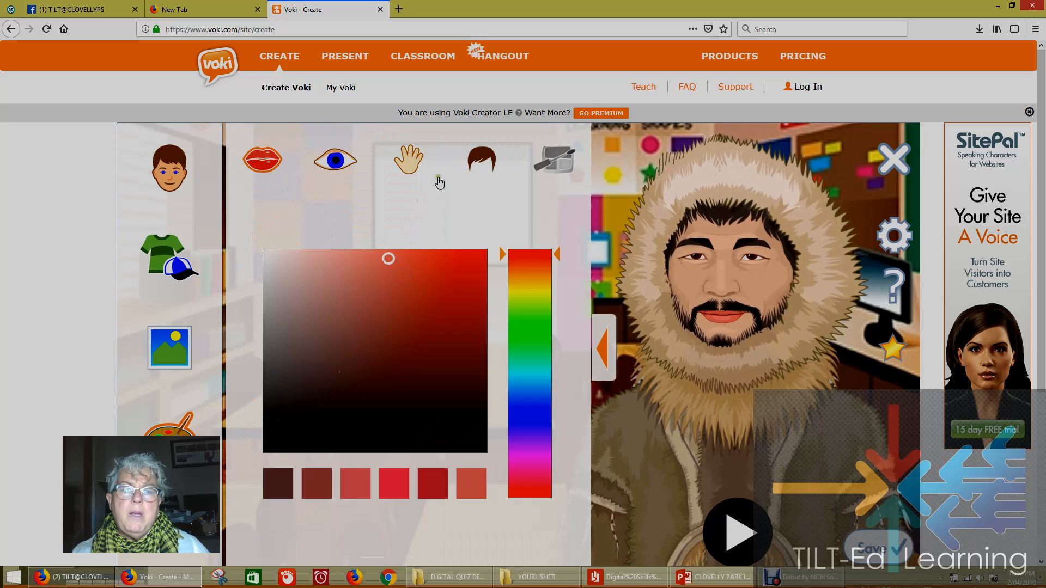
Set the avatar's hair to the dark red swatch and the eyes to the dark green swatch.
left_click(487, 172)
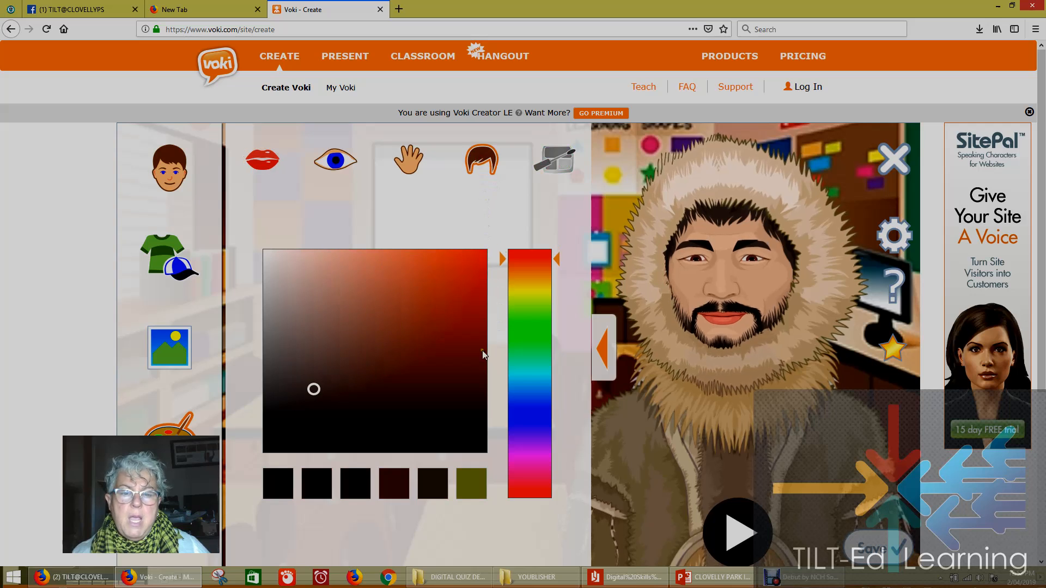
left_click(395, 487)
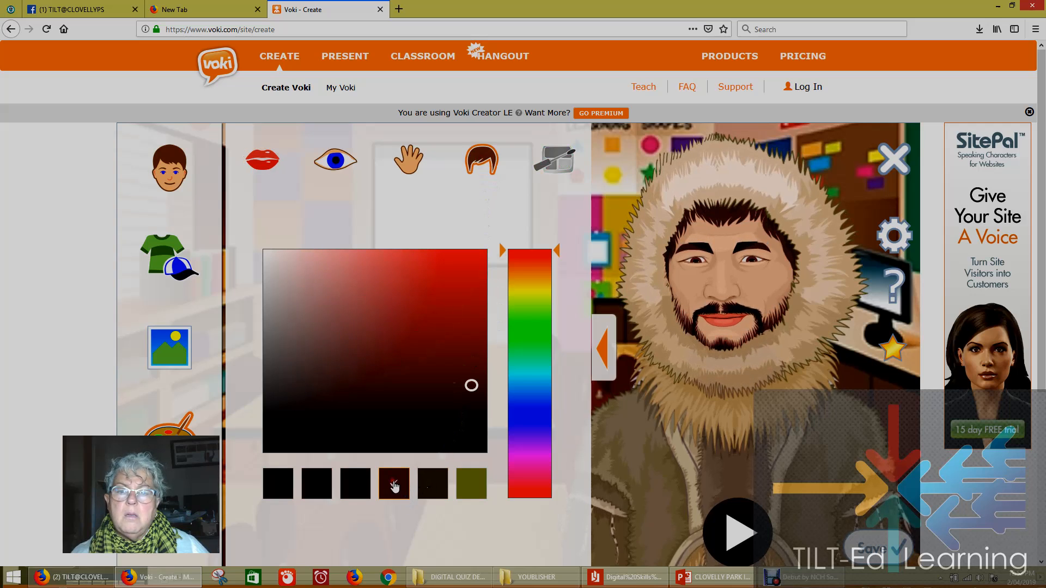
left_click(349, 162)
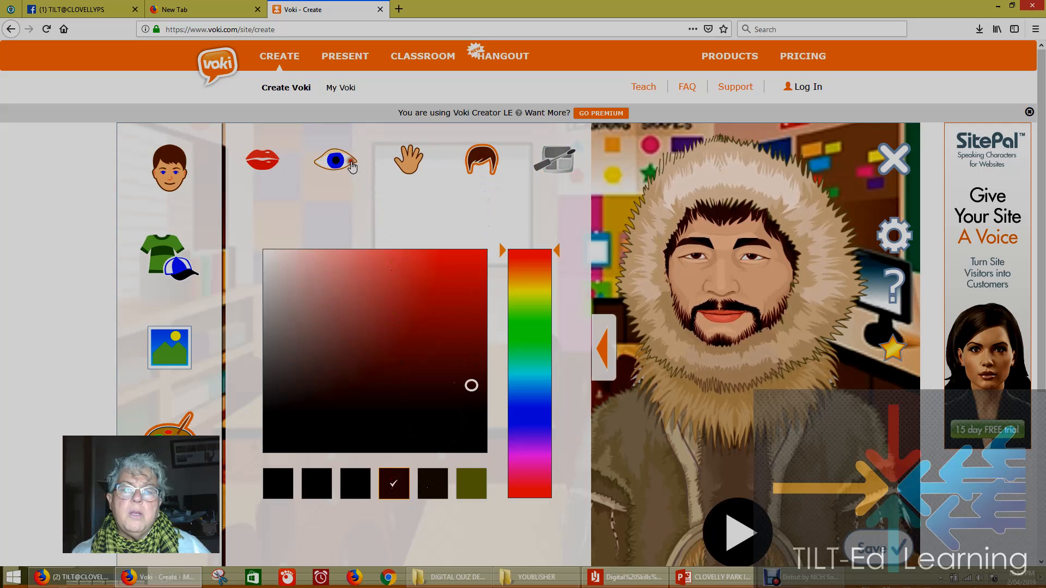
left_click(399, 487)
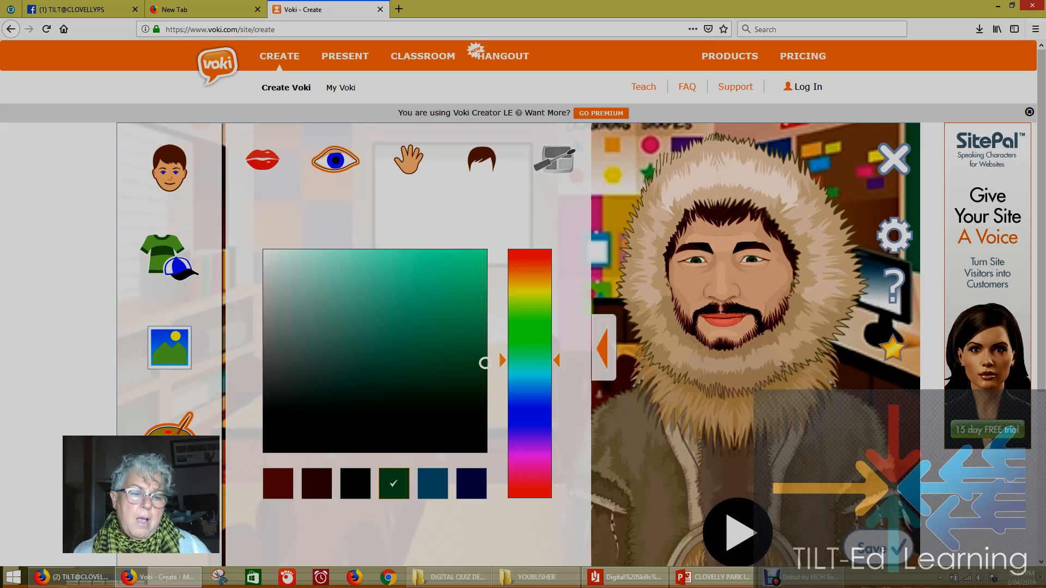
Start the avatar's text-to-speech message with "Heloo to all the staff at Clovelley Park Primary School".
left_click(169, 526)
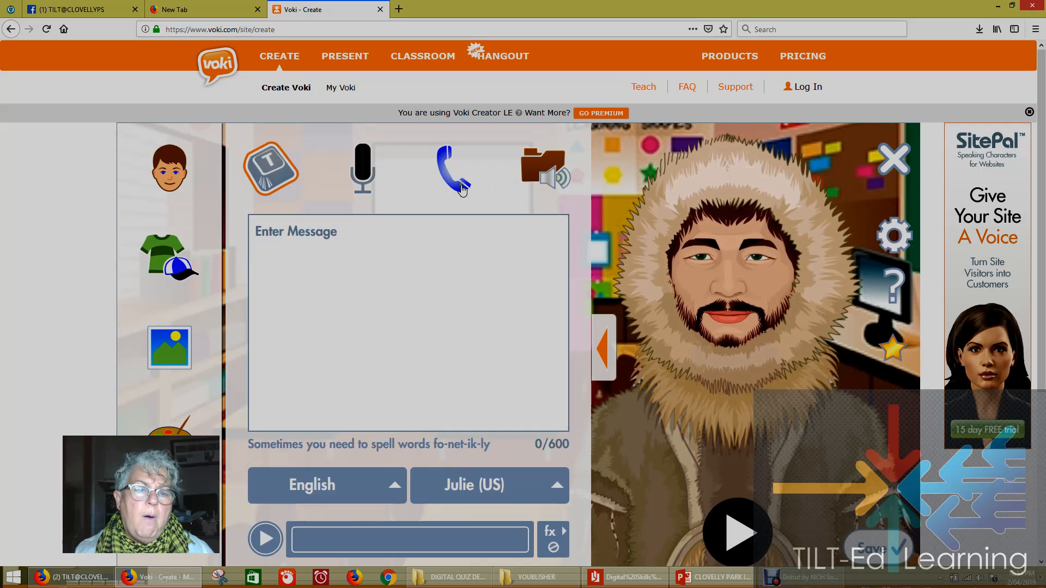
left_click(294, 232)
type("Heloo ")
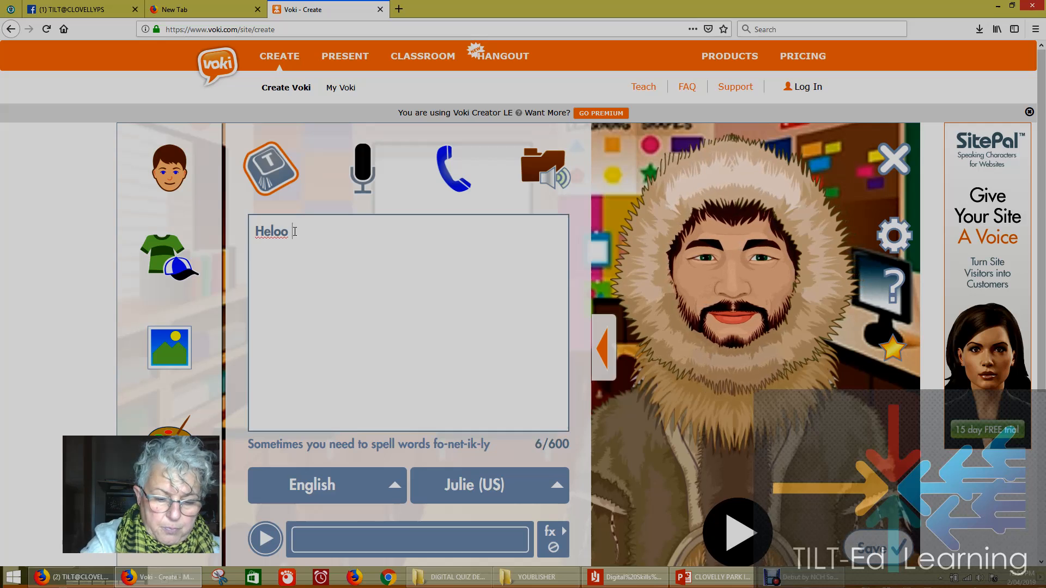
type("oo all  b the")
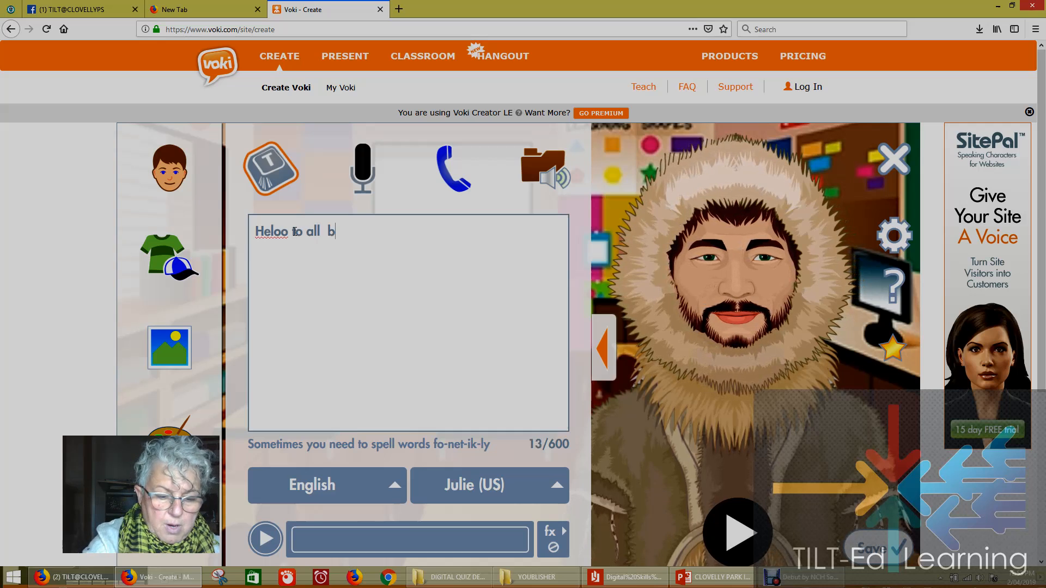
key("BackSpace")
key("BackSpace")
key("BackSpace")
key("BackSpace")
key("BackSpace")
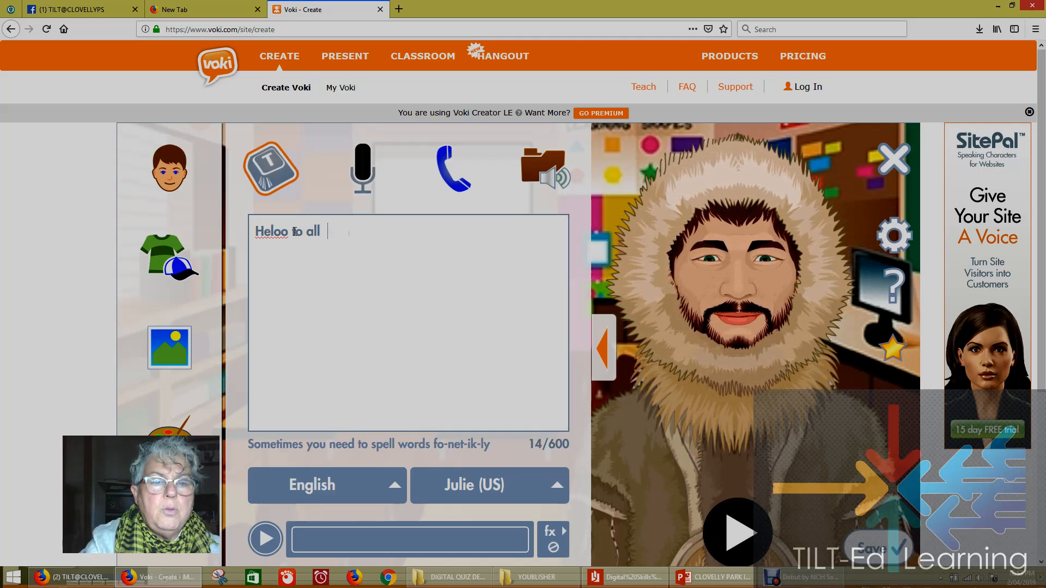
type("the s")
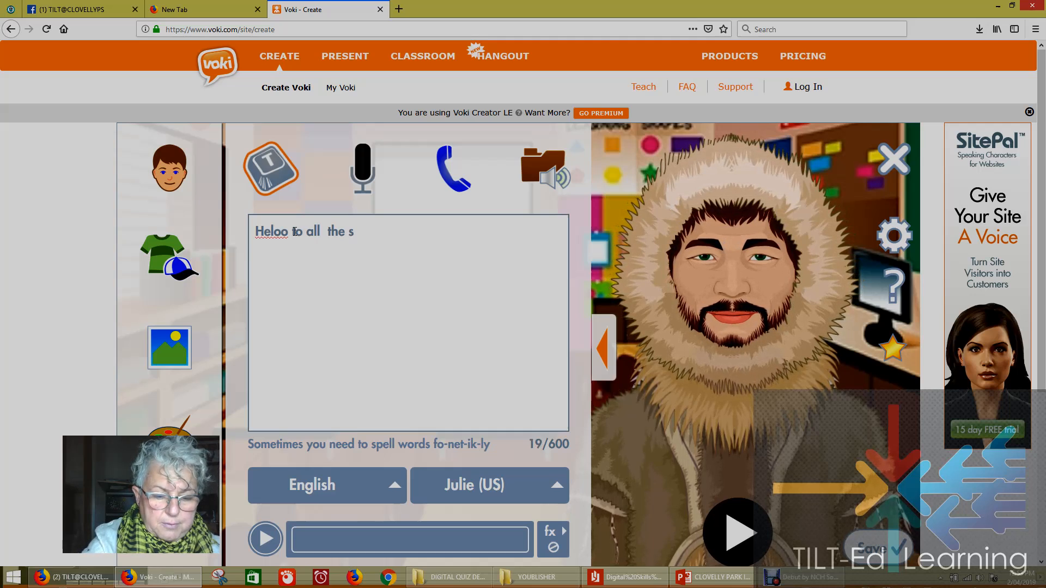
type("taff at Clovelley Park")
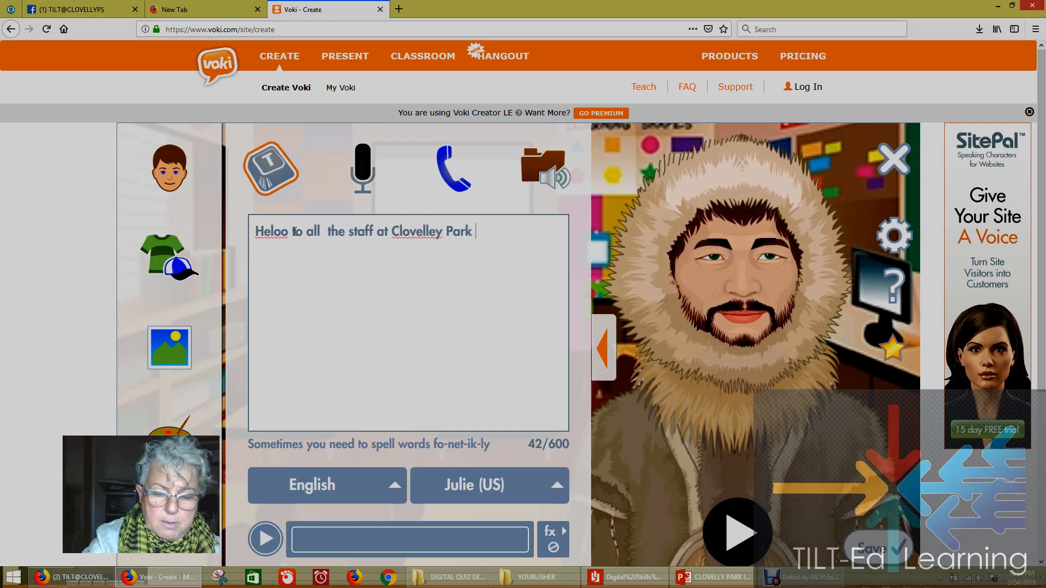
type("Primary")
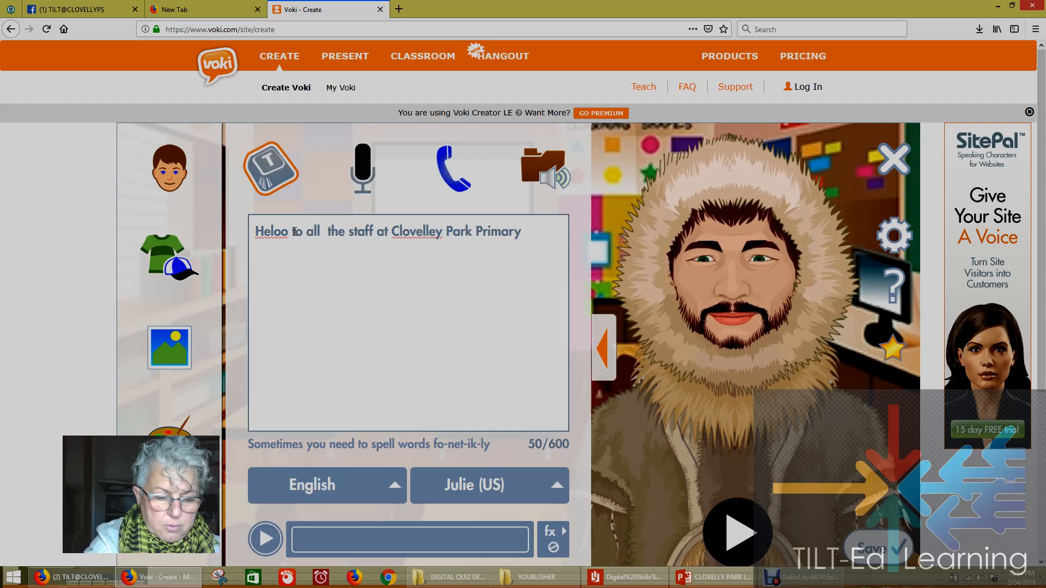
type(" School")
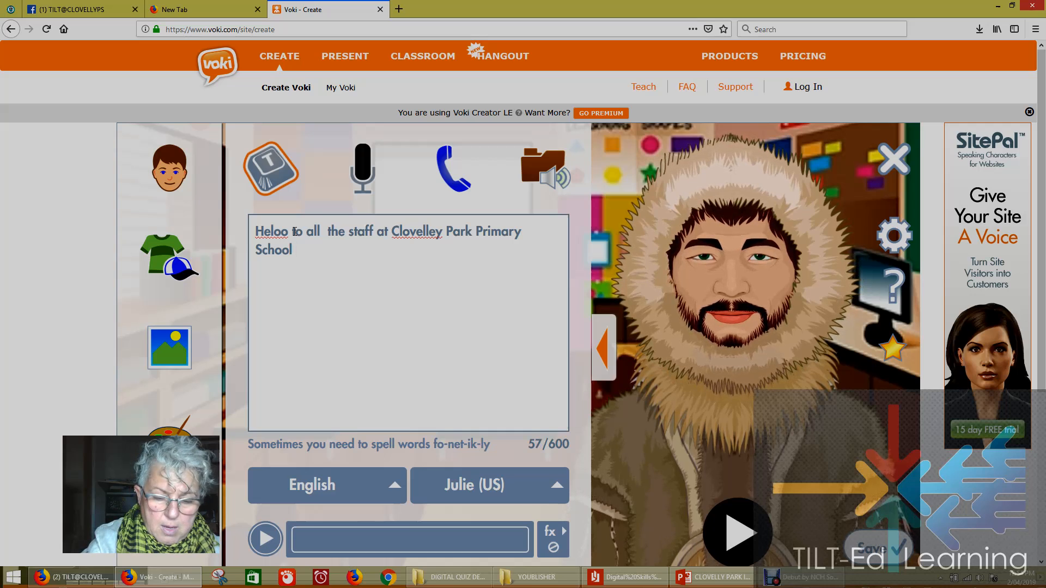
Continue the spoken message with "and thanks for being part of session 2".
type(" and")
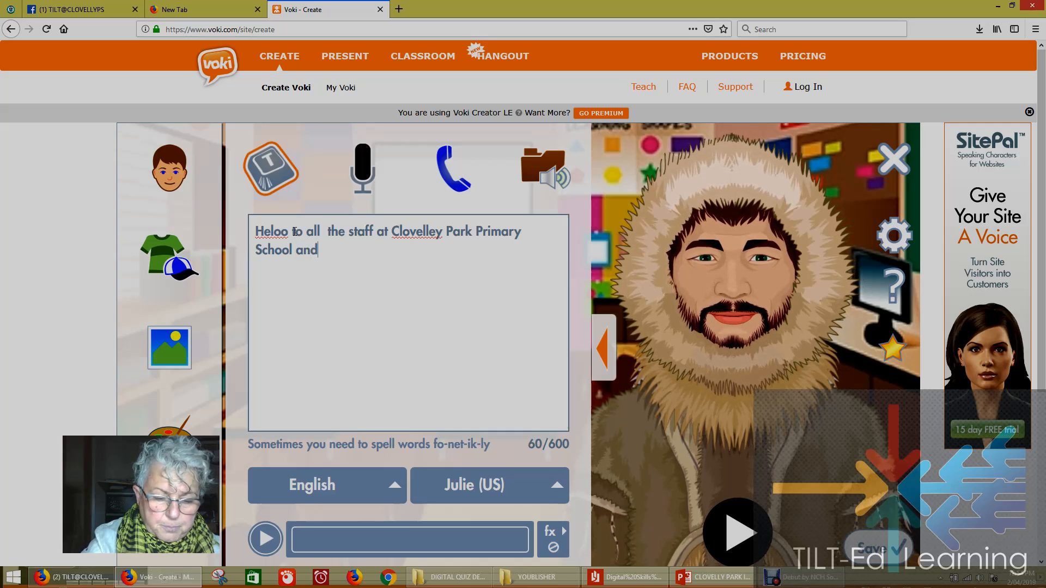
type(" thanks")
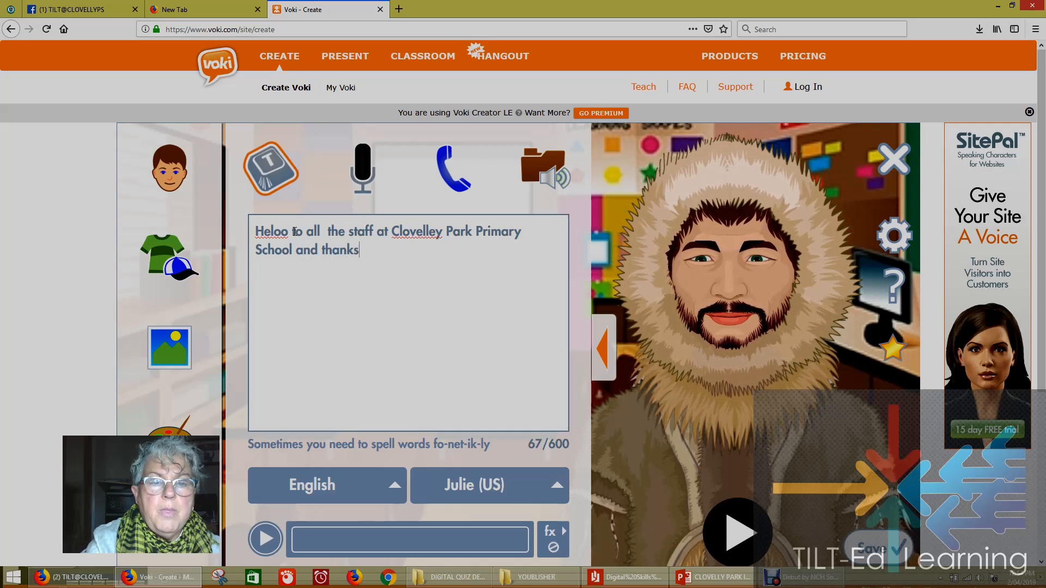
type(" for being pat")
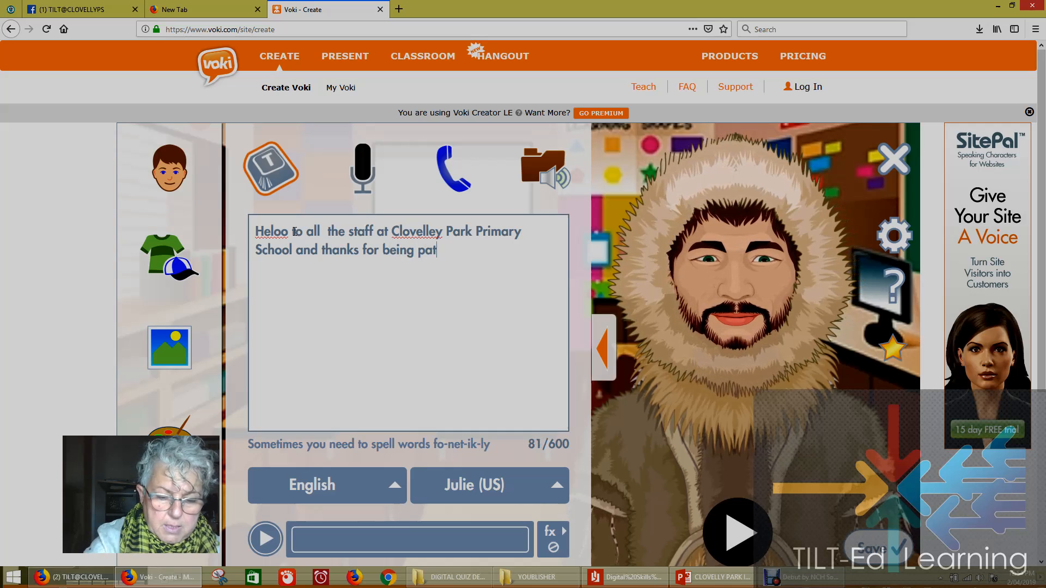
key("BackSpace")
type("rt of session 2")
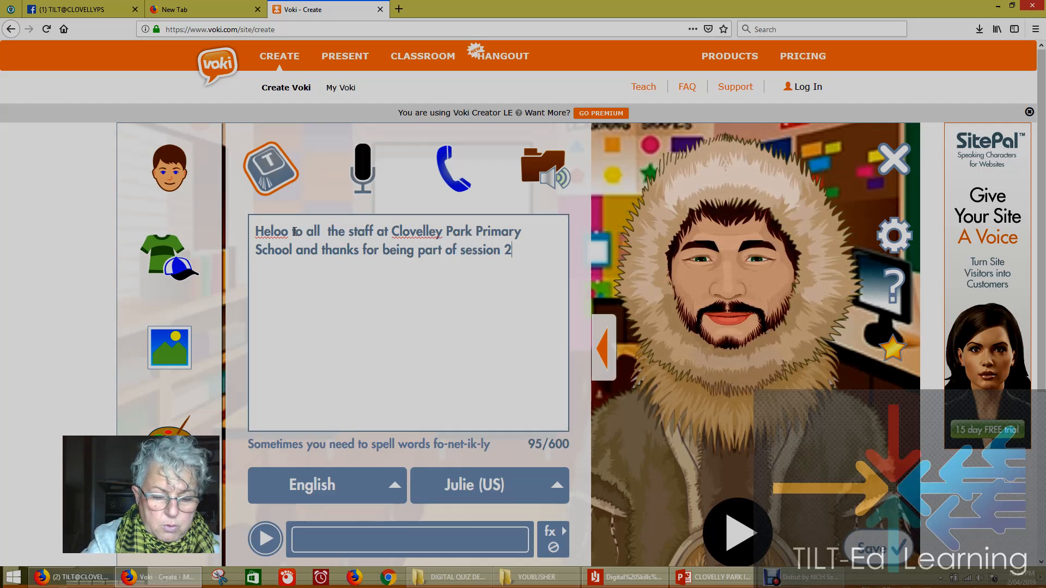
Finish the spoken message with "of the TILT Professional development session." and delete the extra final letter of "Heloo".
type(" of th")
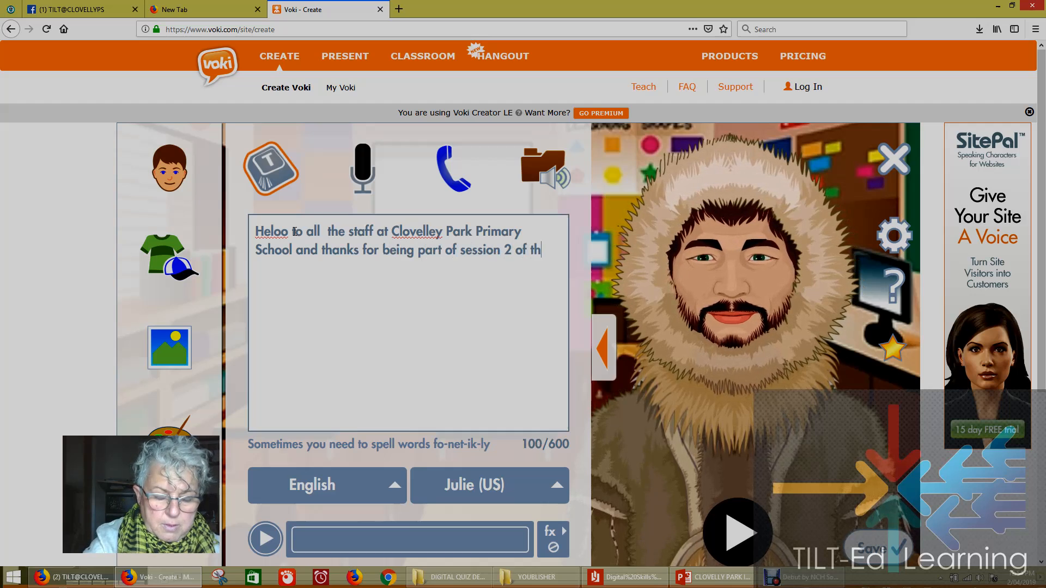
type("e TIL")
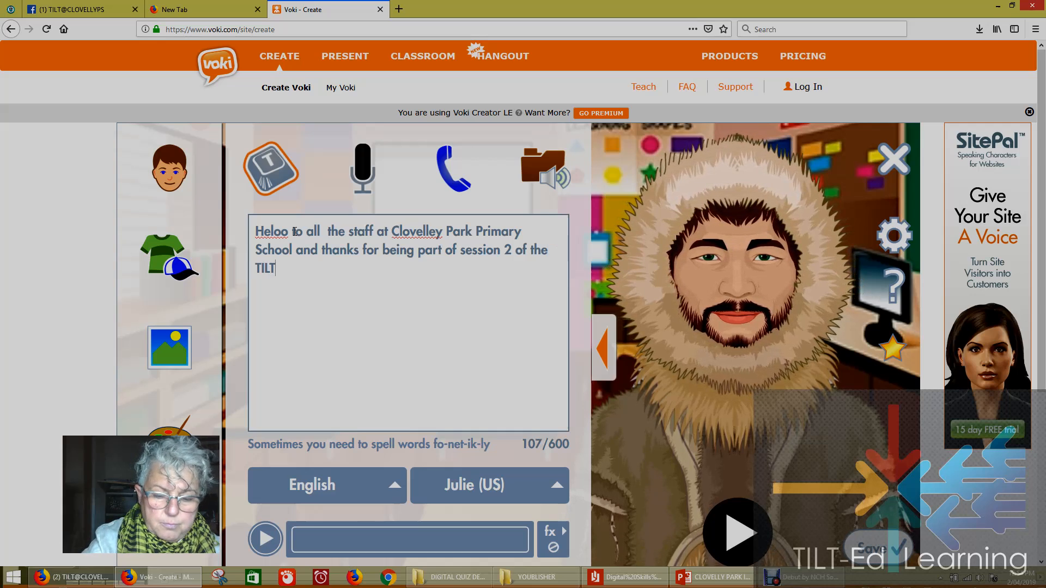
type("T Profe")
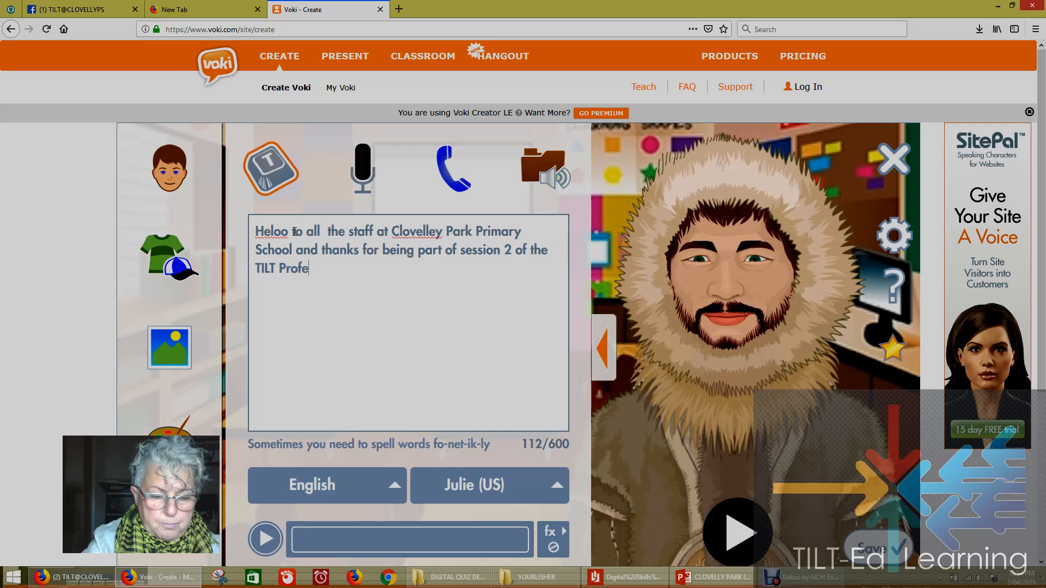
type("ssional developmn")
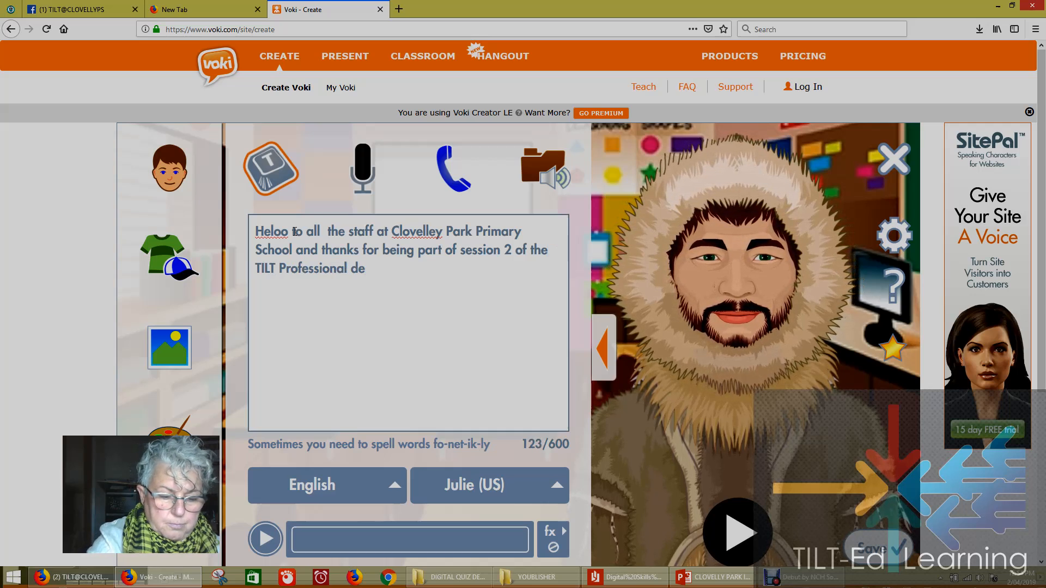
key("BackSpace")
key("BackSpace")
type("ment session.")
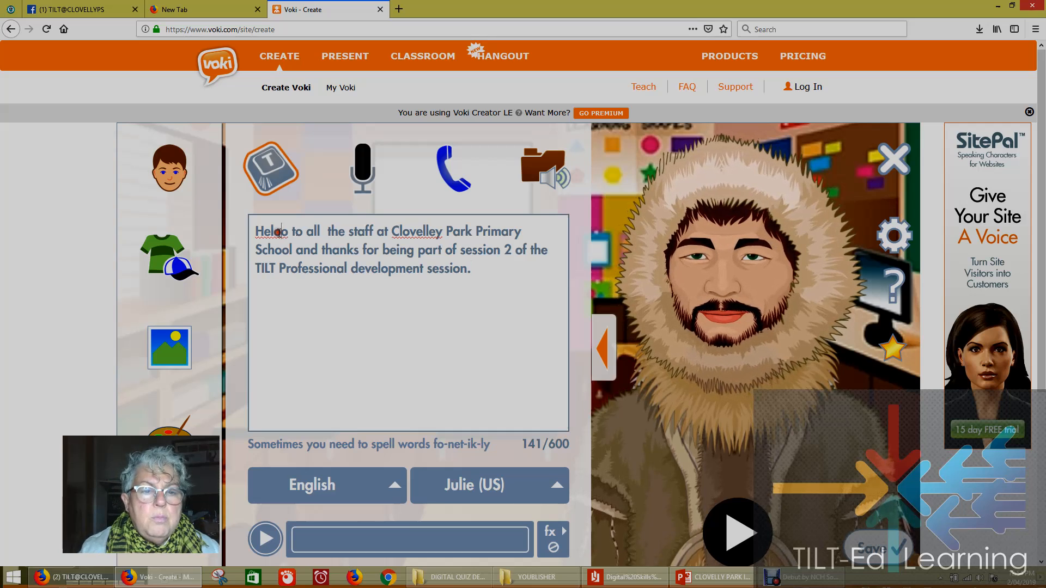
key("BackSpace")
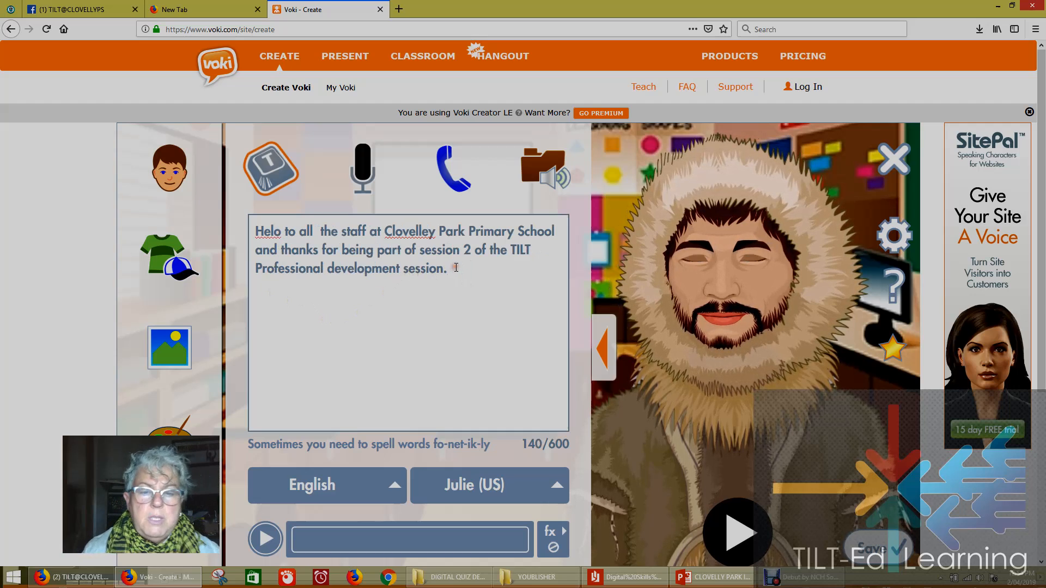
Change the English speaking voice to Alan (Australian) and preview the message.
scroll(441, 354, "down", 2)
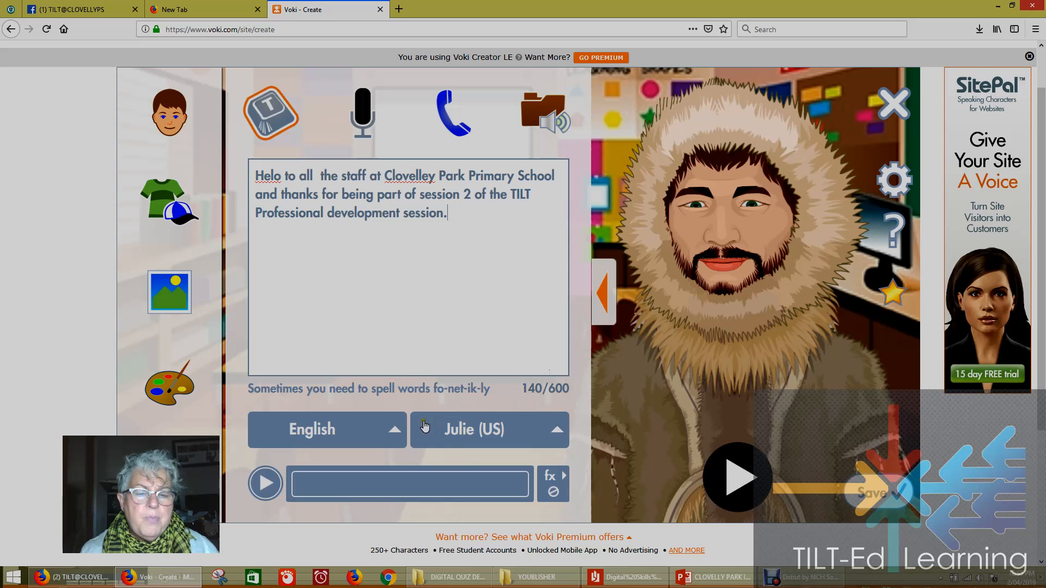
scroll(395, 431, "down", 2)
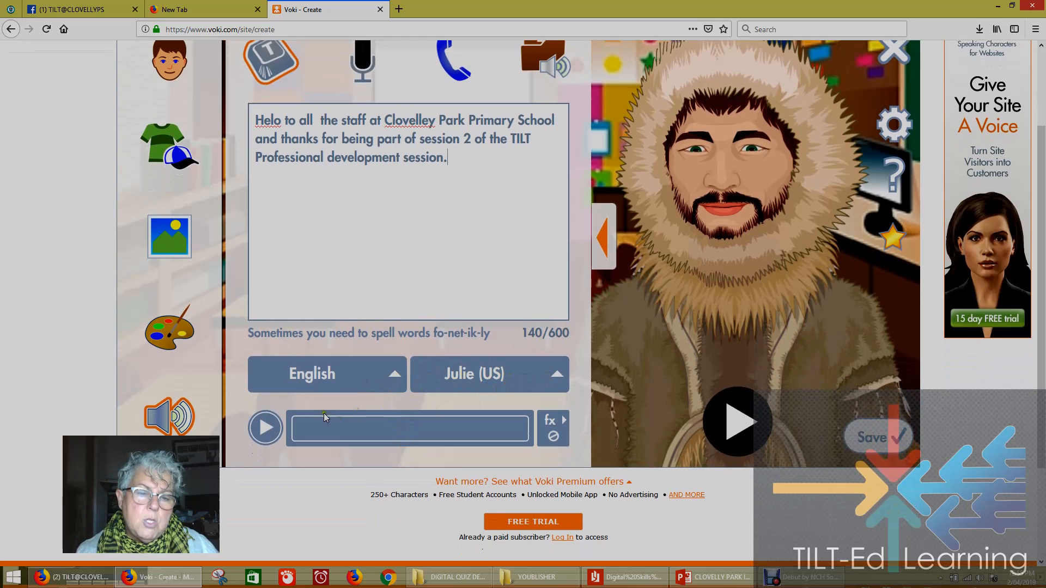
left_click(553, 375)
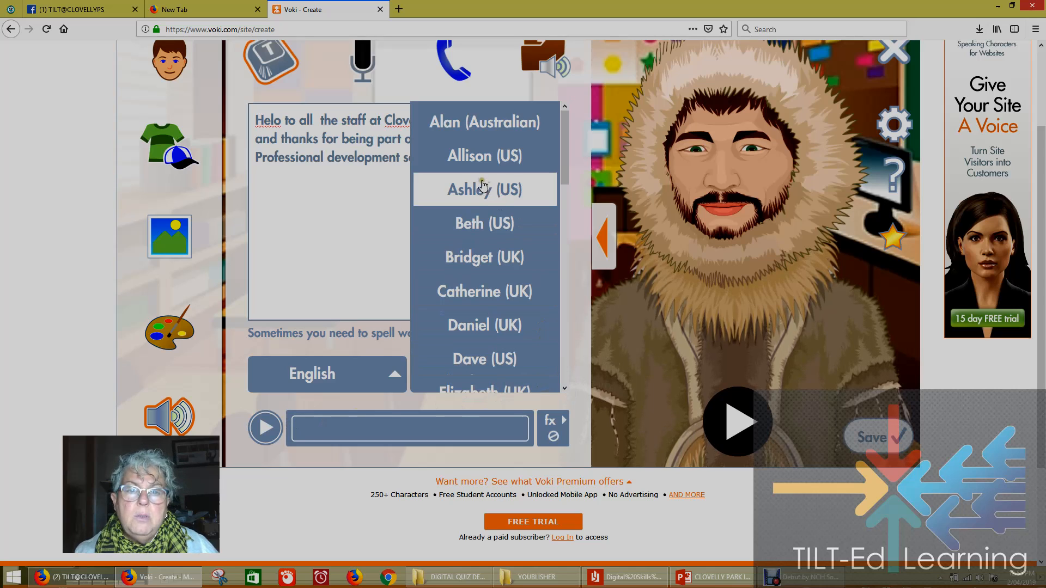
left_click(455, 129)
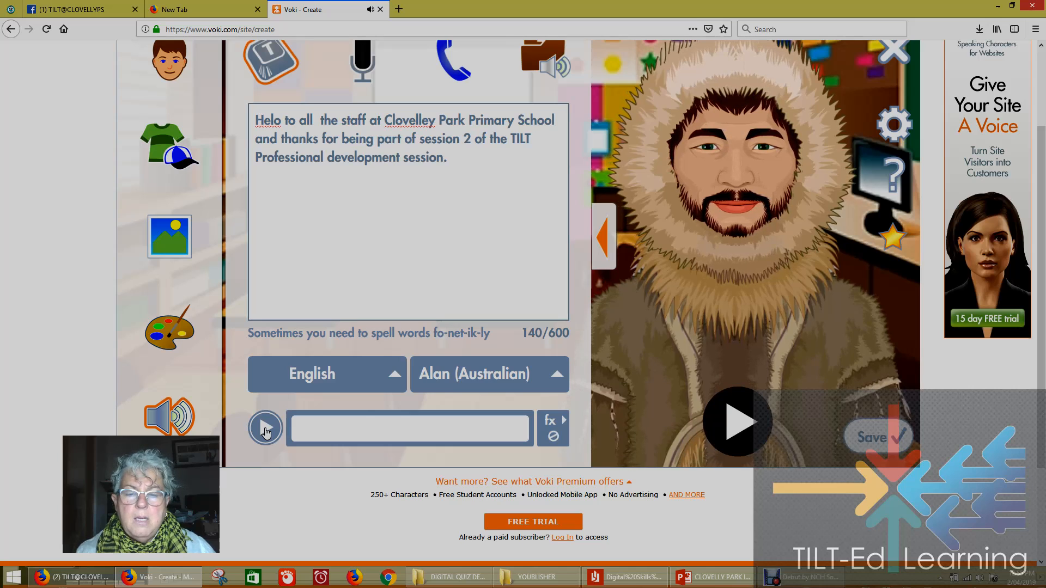
Browse the available speech languages, switch to Arabic and preview the message.
left_click(394, 376)
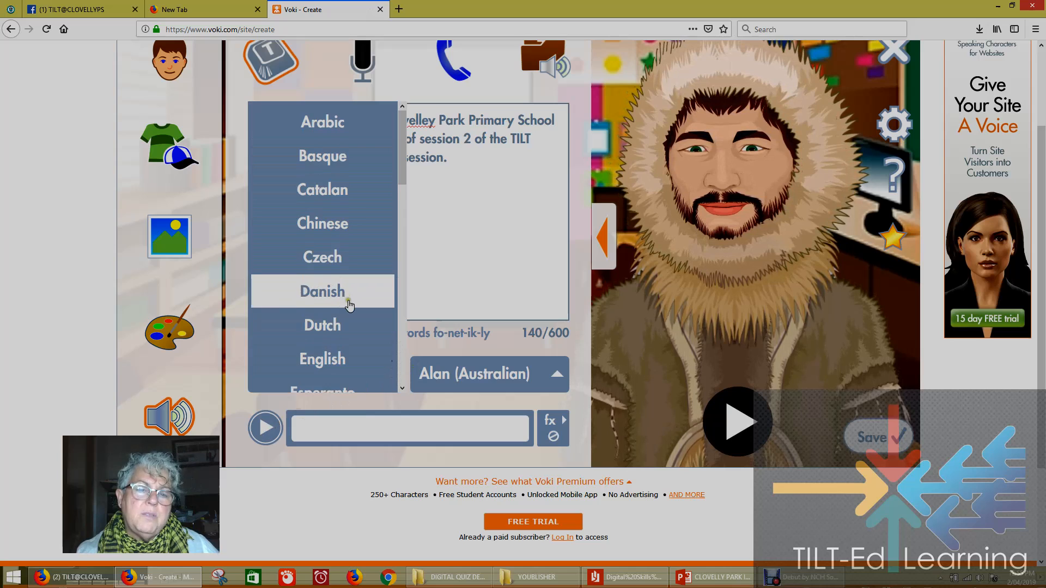
scroll(350, 308, "down", 3)
scroll(349, 311, "down", 12)
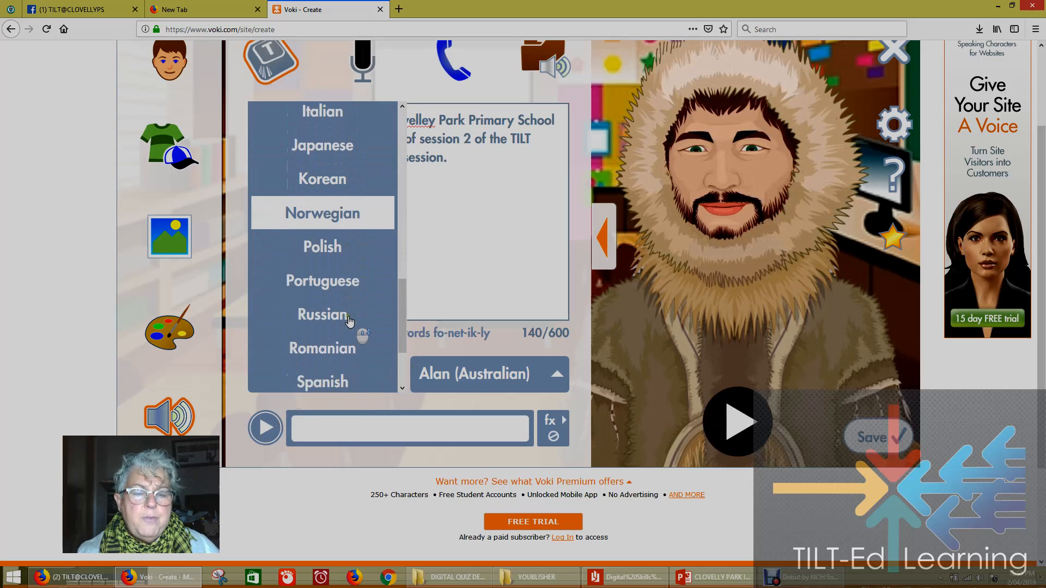
scroll(350, 322, "up", 10)
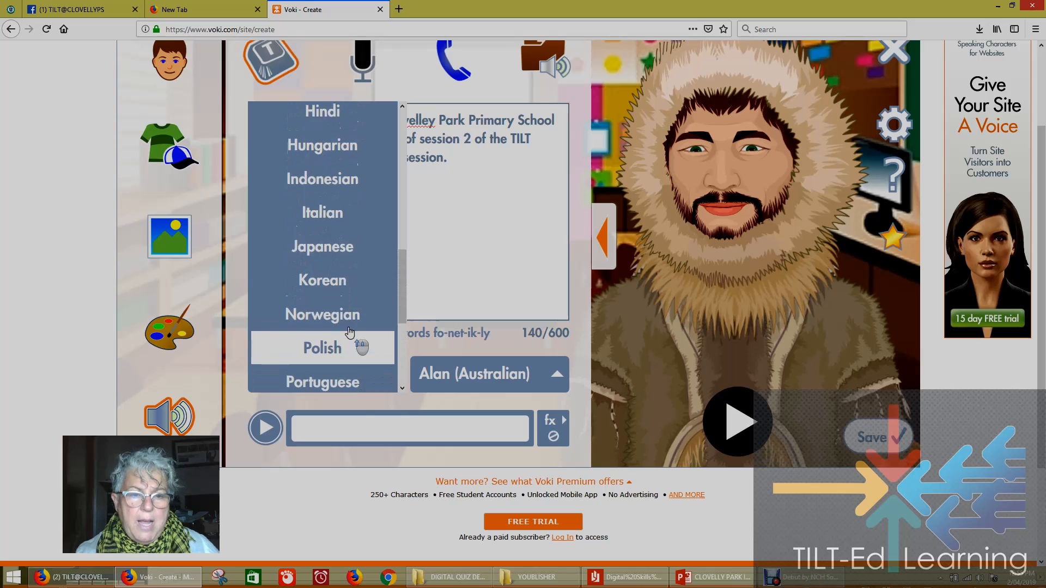
scroll(343, 323, "up", 5)
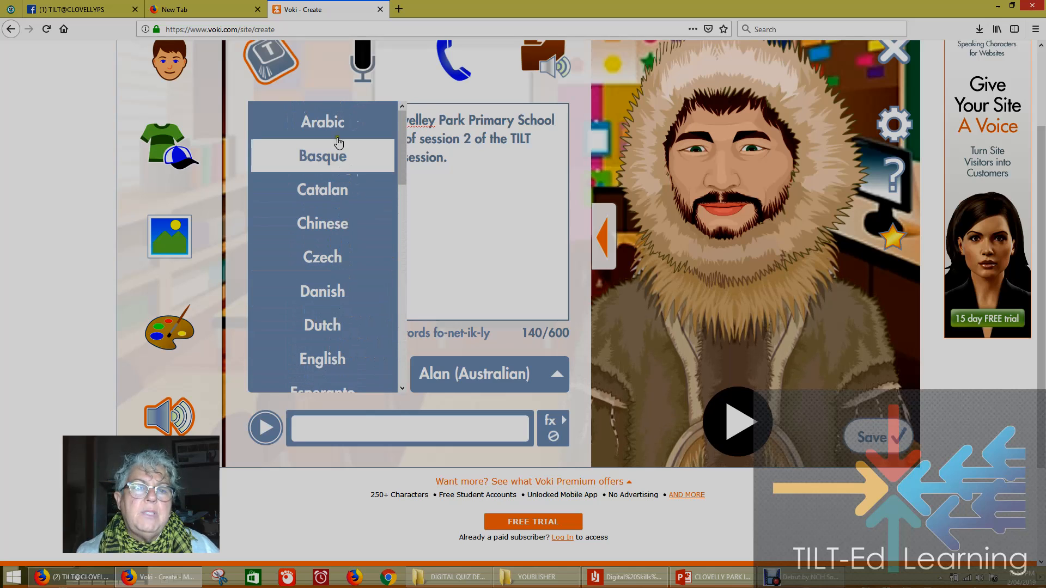
left_click(338, 131)
left_click(267, 430)
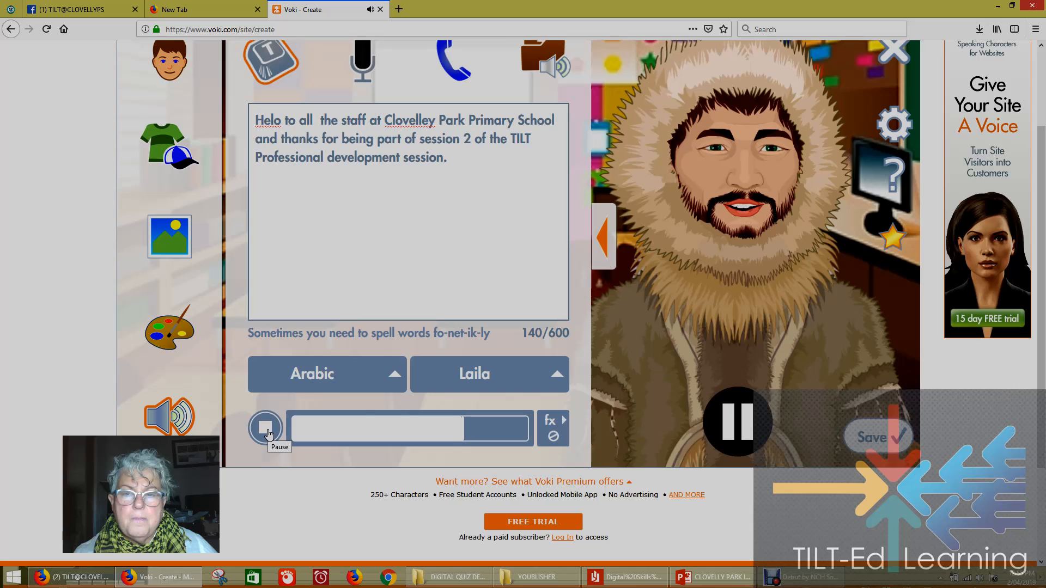
Preview the message in Greek with the Nikos voice and switch the speech language to Italian.
left_click(398, 376)
scroll(333, 234, "down", 8)
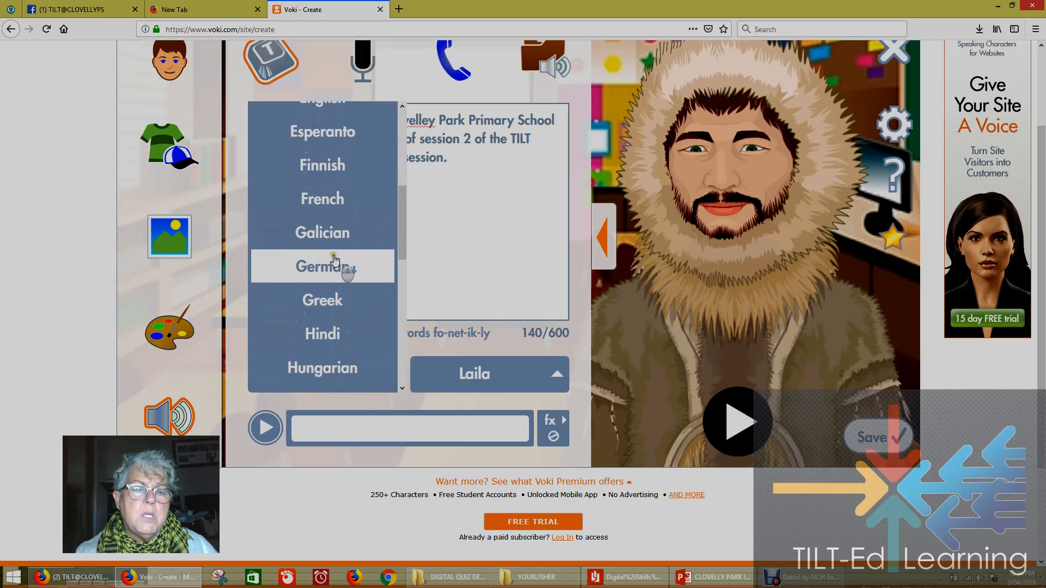
scroll(333, 261, "down", 4)
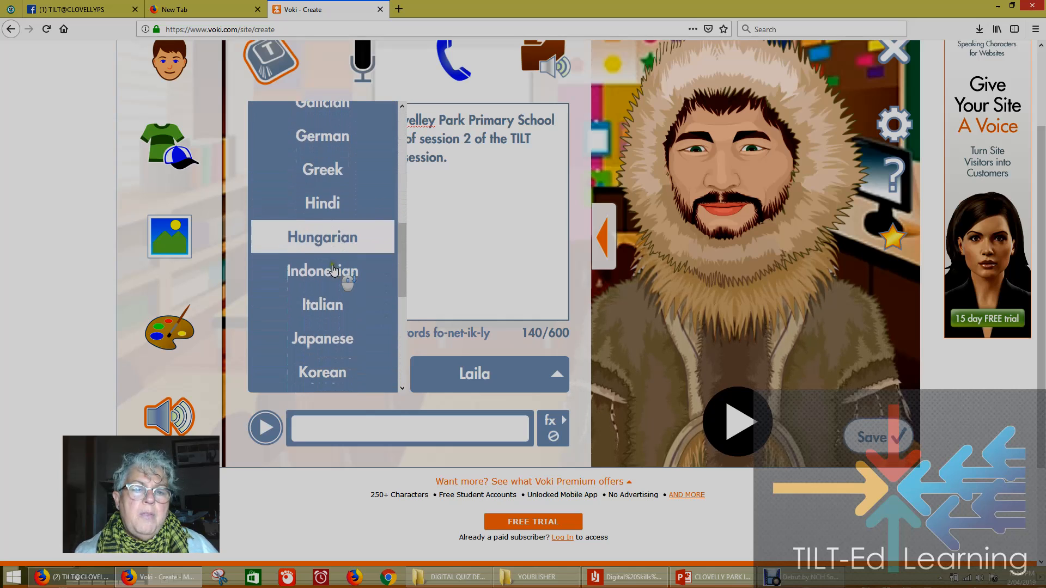
left_click(328, 179)
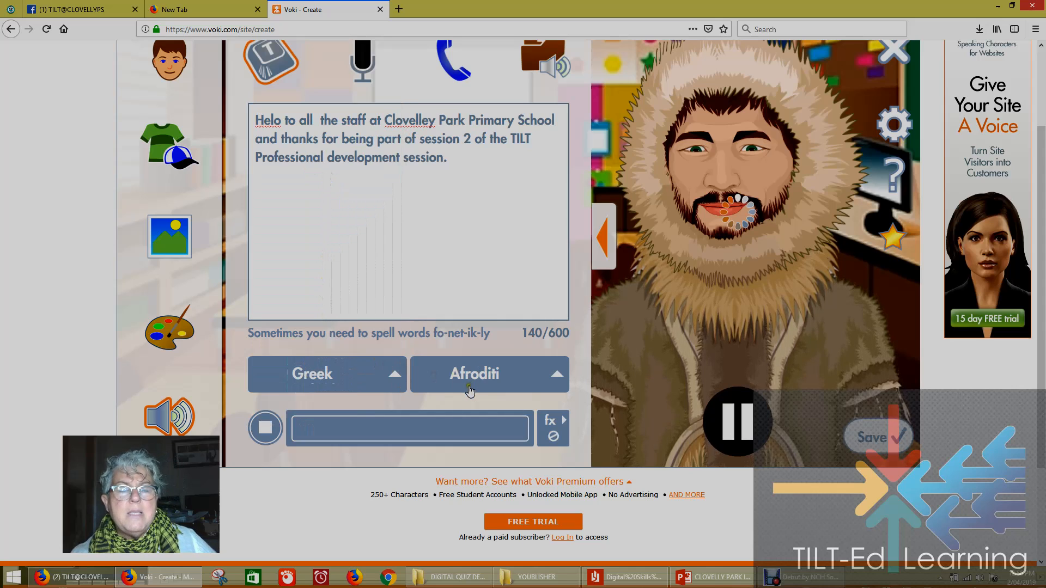
left_click(488, 389)
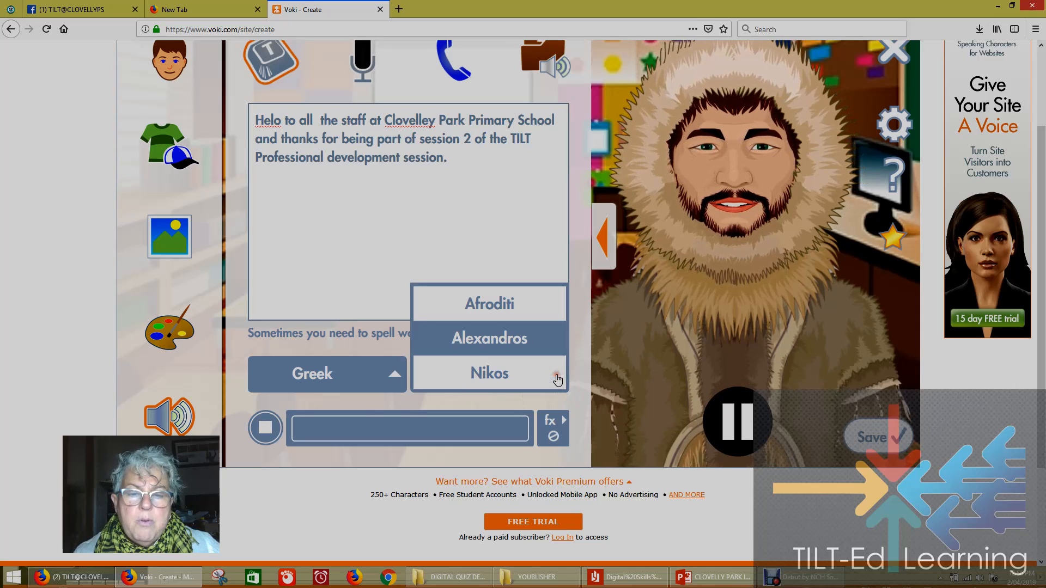
left_click(520, 376)
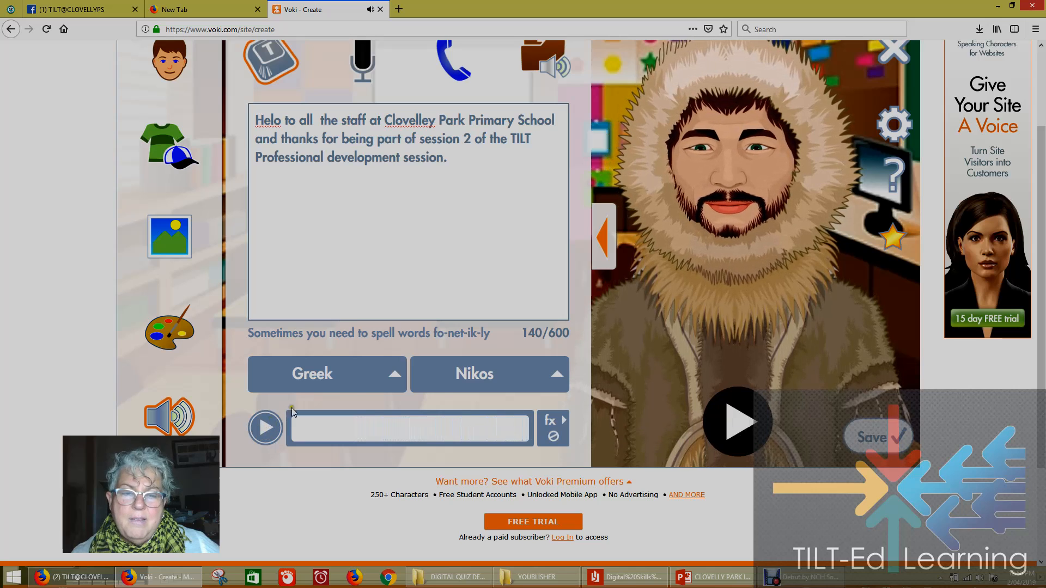
left_click(392, 376)
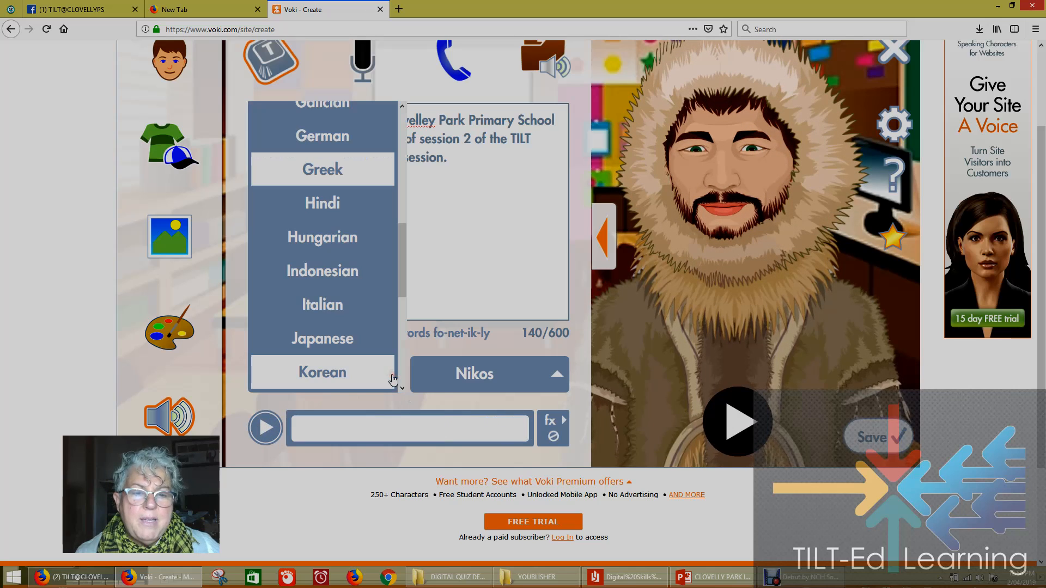
left_click(347, 311)
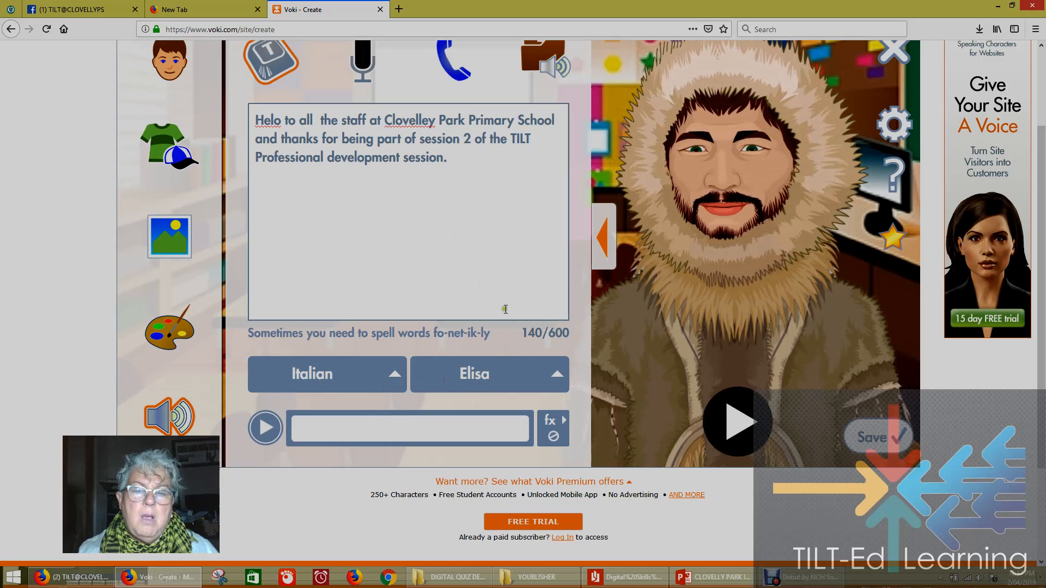
Correct the school name in the message to "Clovelly" and the opening word to "Hello,".
left_click(429, 119)
key("BackSpace")
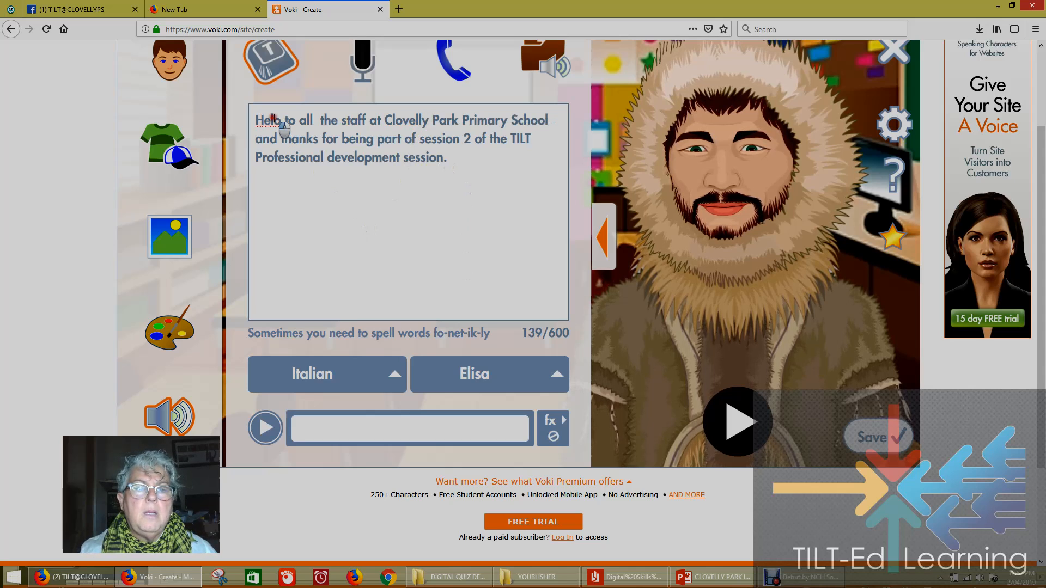
type("lo,")
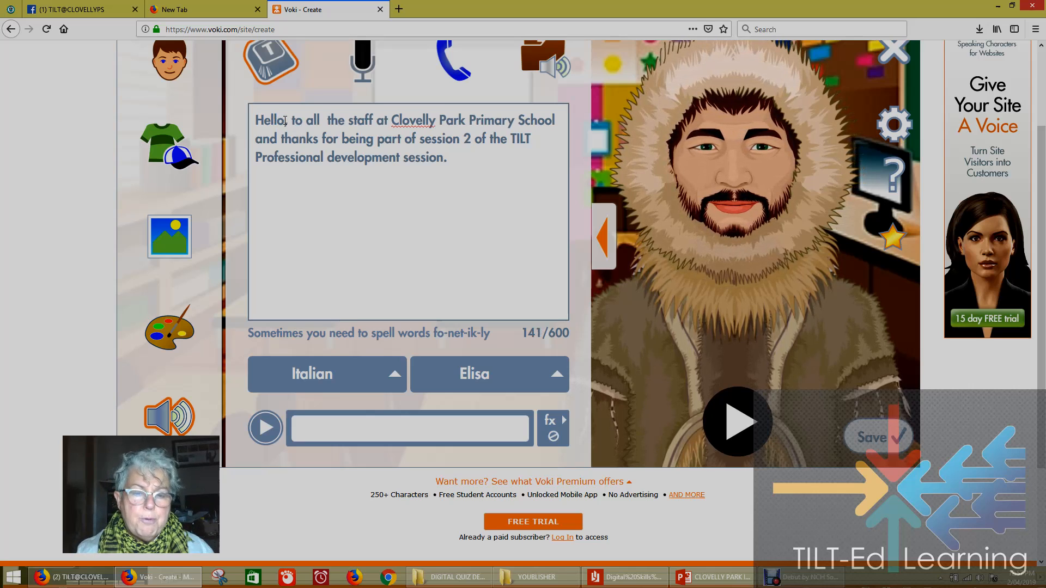
Set the speech language back to English and remove the comma after "Hello" in the message.
left_click(376, 373)
scroll(337, 217, "up", 6)
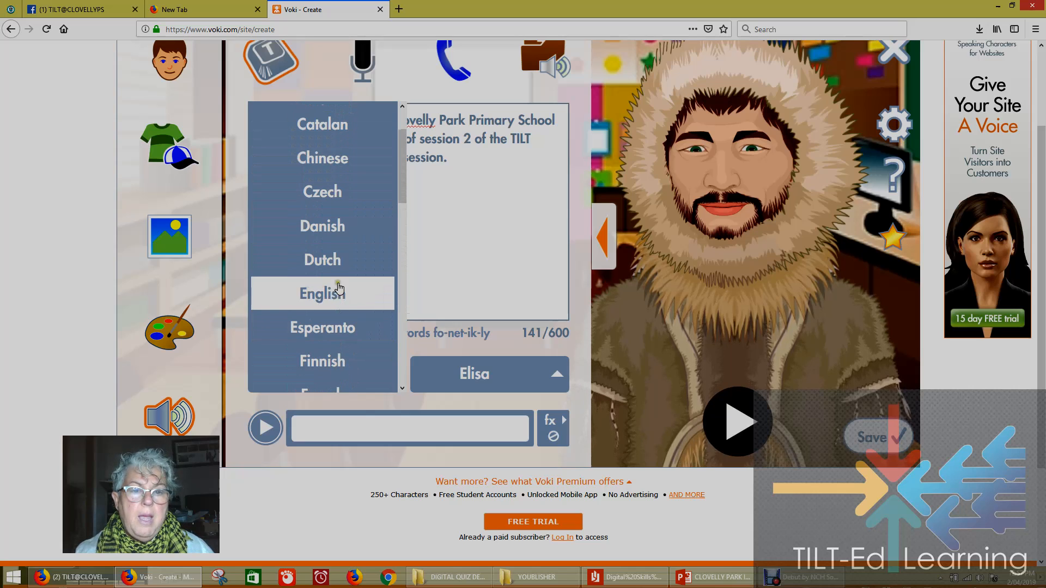
left_click(336, 295)
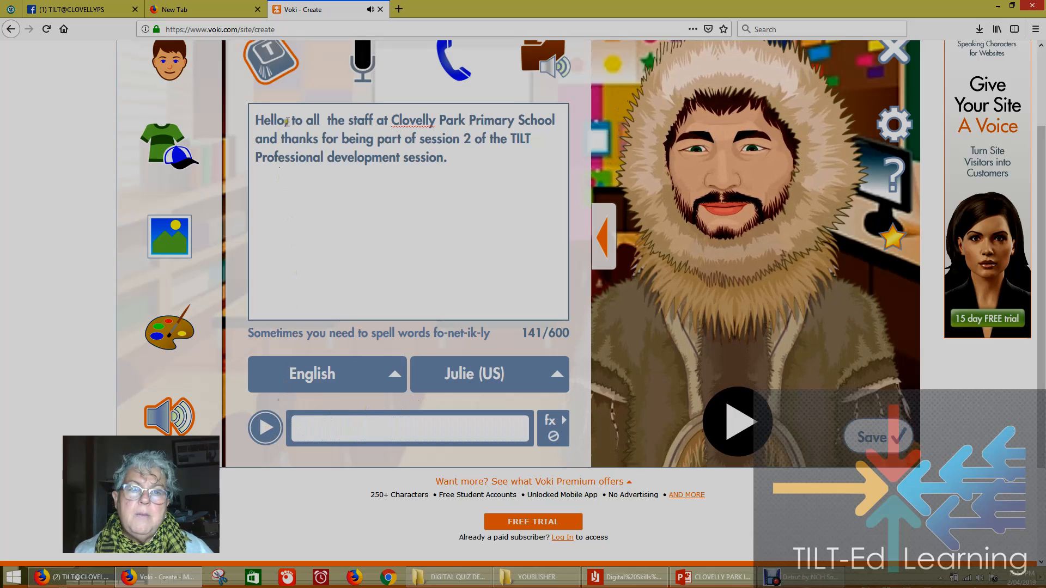
key("BackSpace")
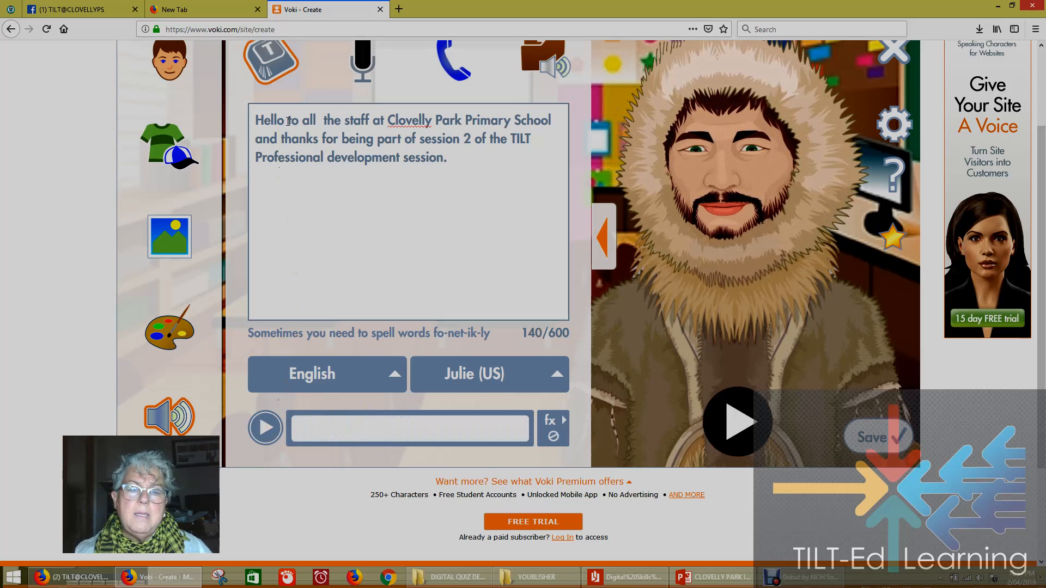
Keep English as the speech language and listen to the corrected message in the Julie (US) voice.
left_click(319, 380)
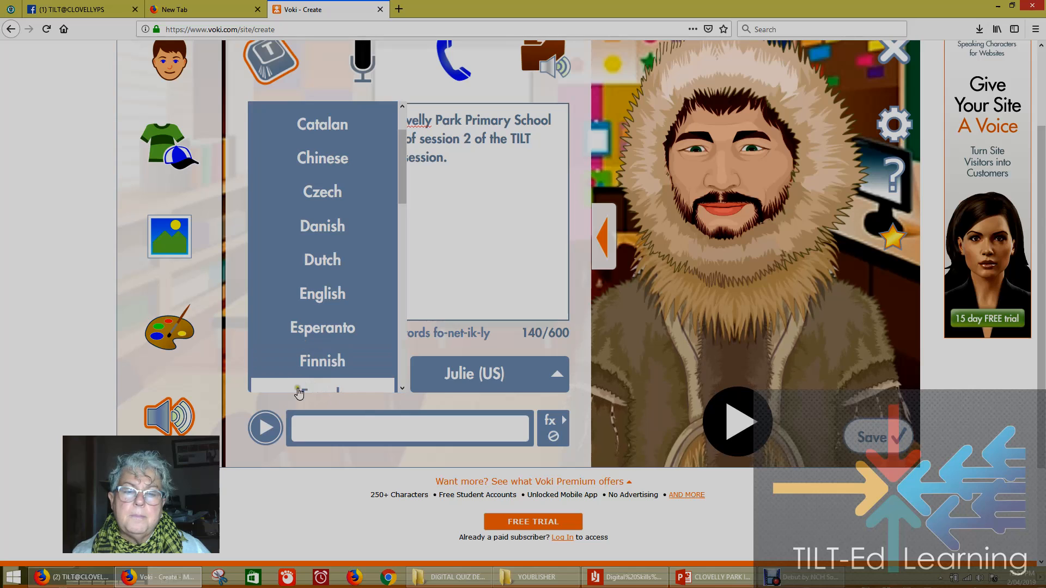
left_click(322, 295)
left_click(266, 425)
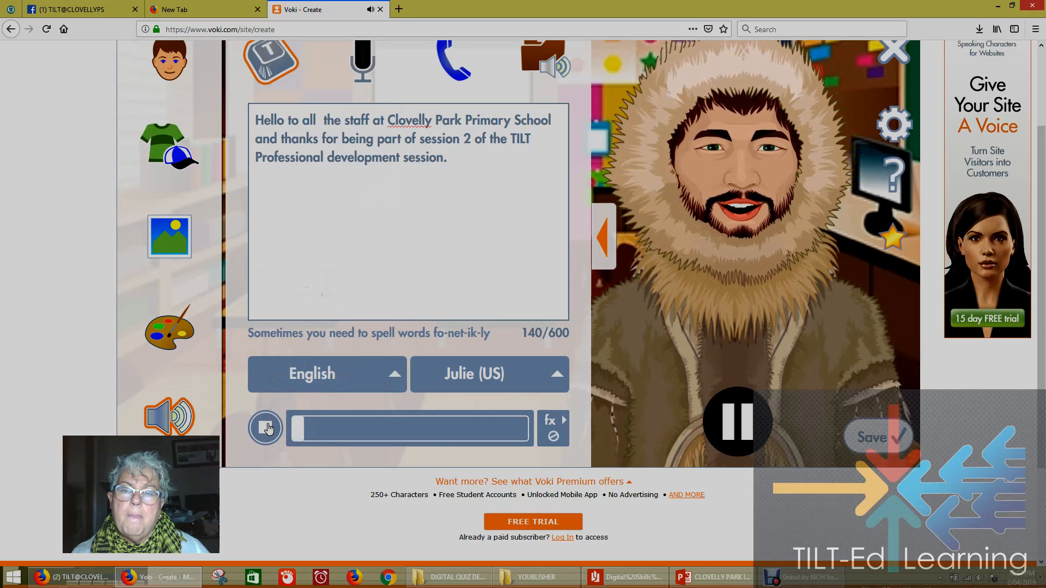
left_click(267, 427)
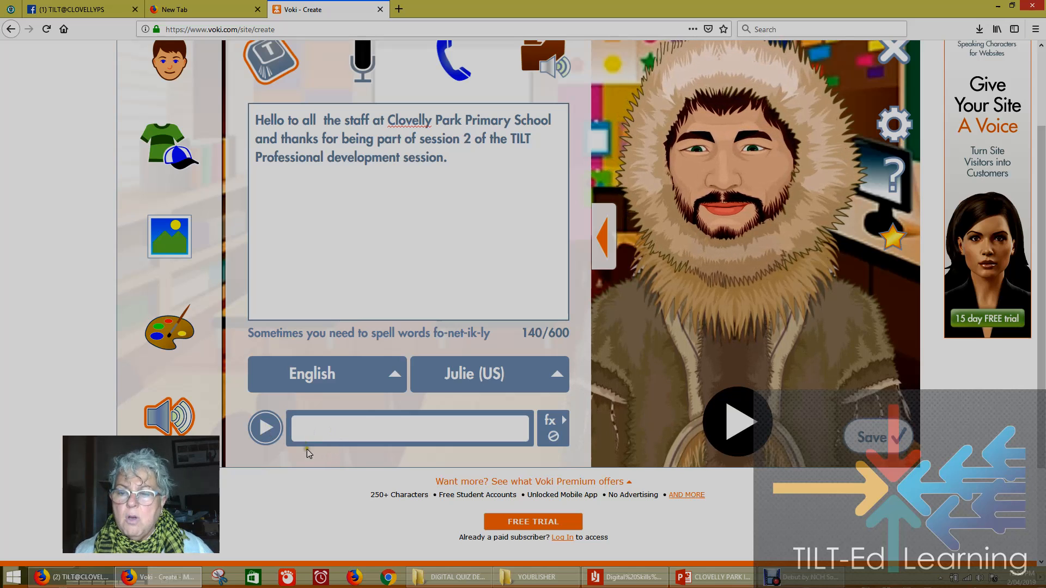
Try to save the avatar and dismiss the premium characters notice.
scroll(304, 443, "up", 2)
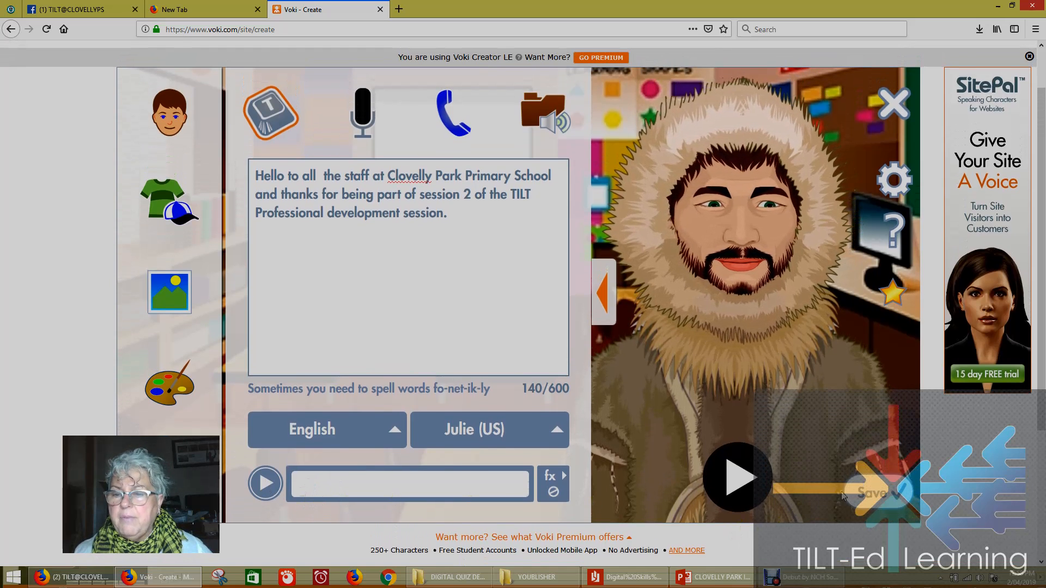
left_click(867, 494)
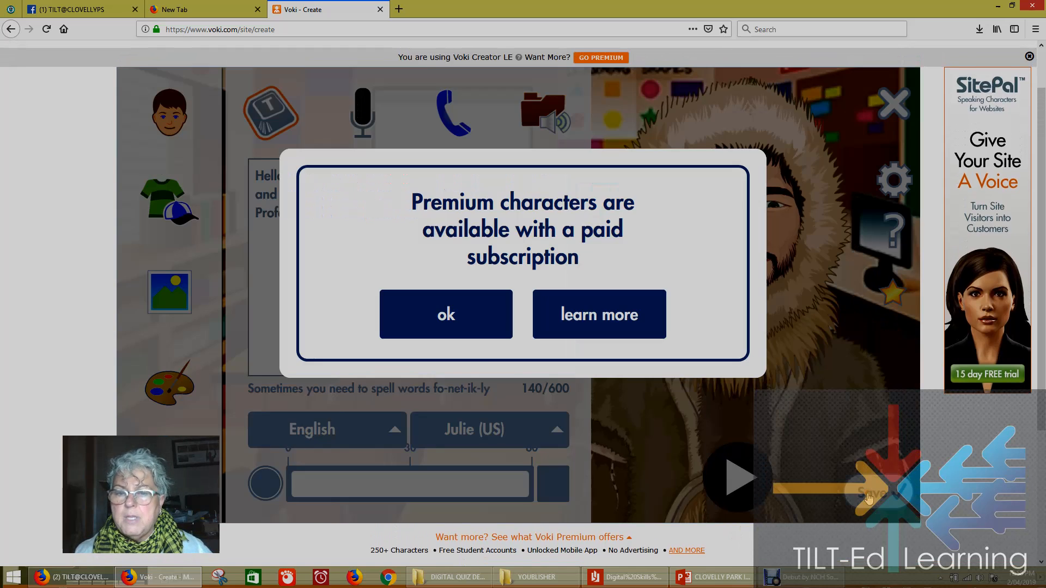
left_click(446, 316)
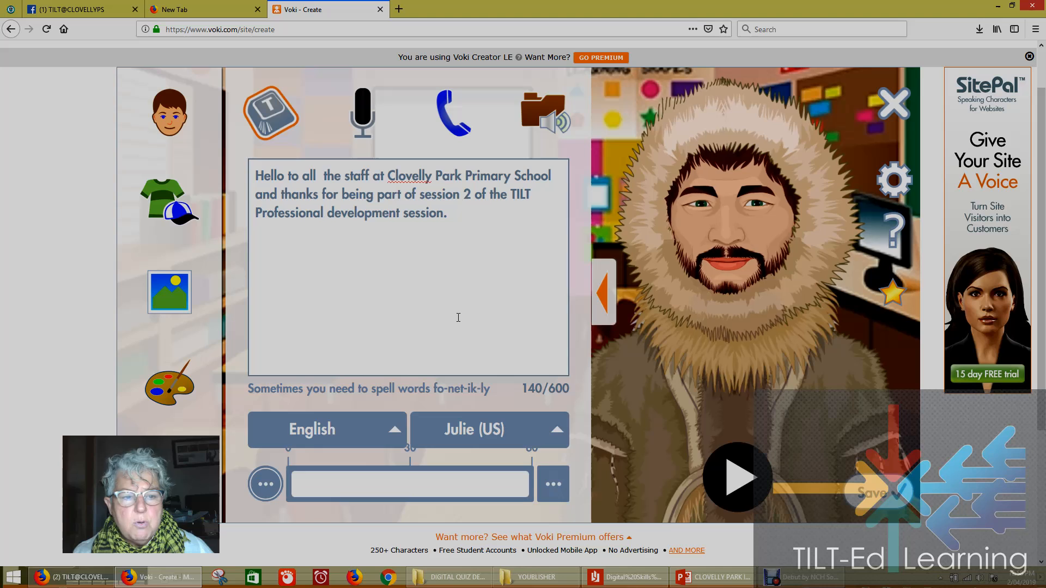
Copy the entire greeting message text from the speech box.
scroll(381, 272, "up", 2)
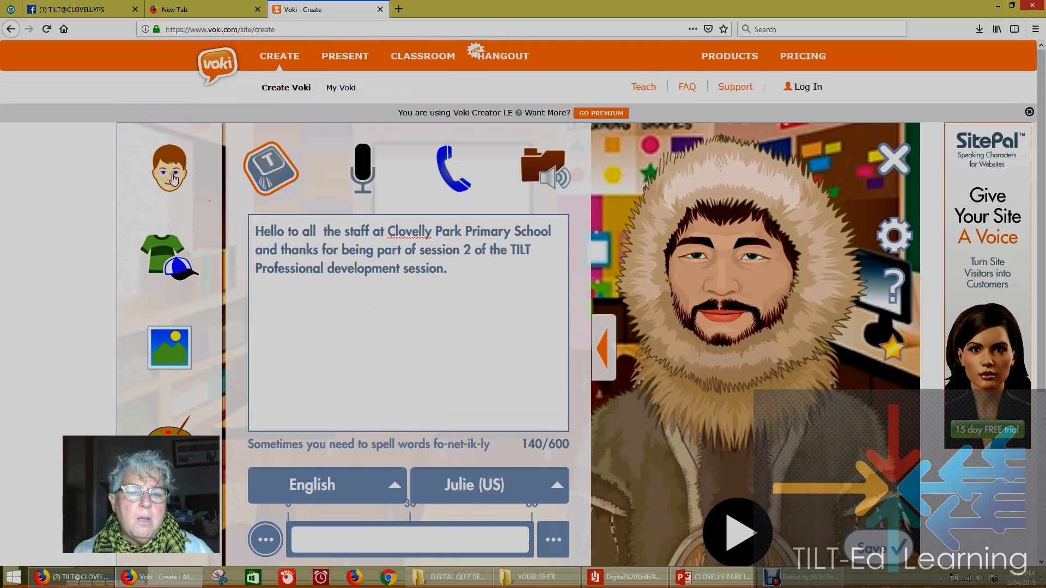
left_click_drag(448, 269, 258, 231)
right_click(273, 231)
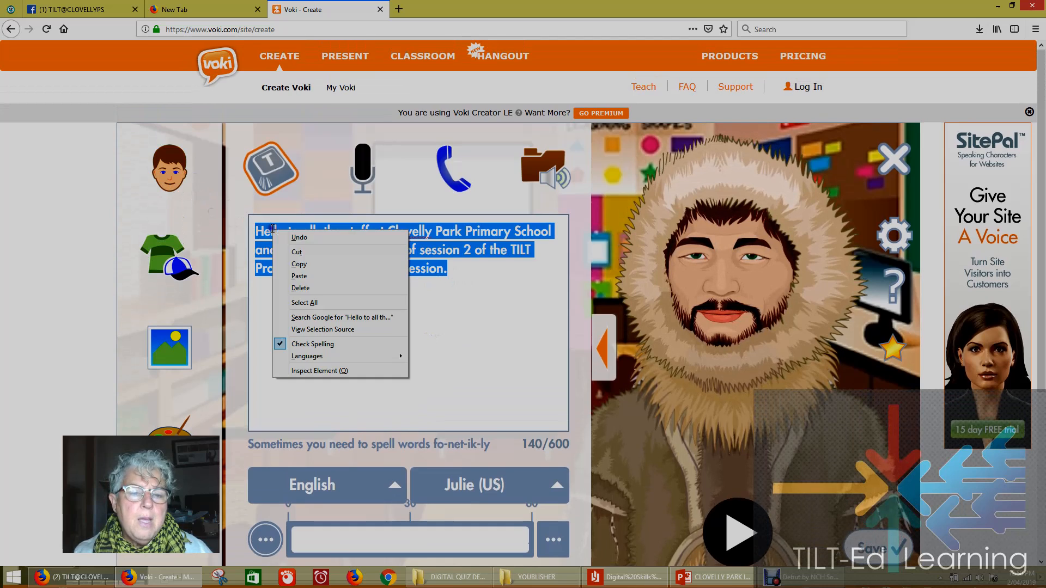
left_click(299, 264)
Replace the avatar with the free bearded character wearing a black top hat from the full character collection.
left_click(182, 178)
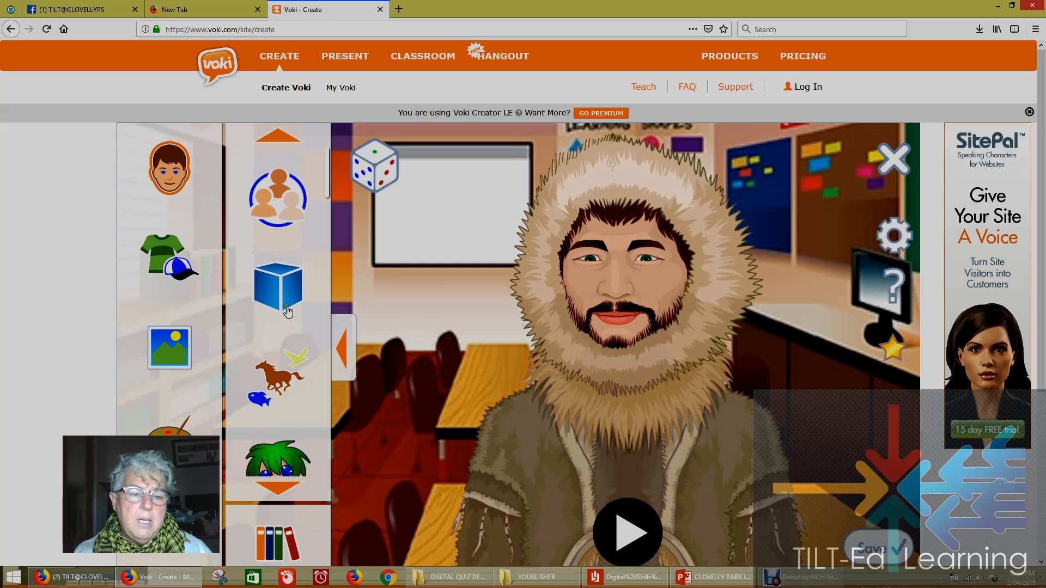
left_click(191, 175)
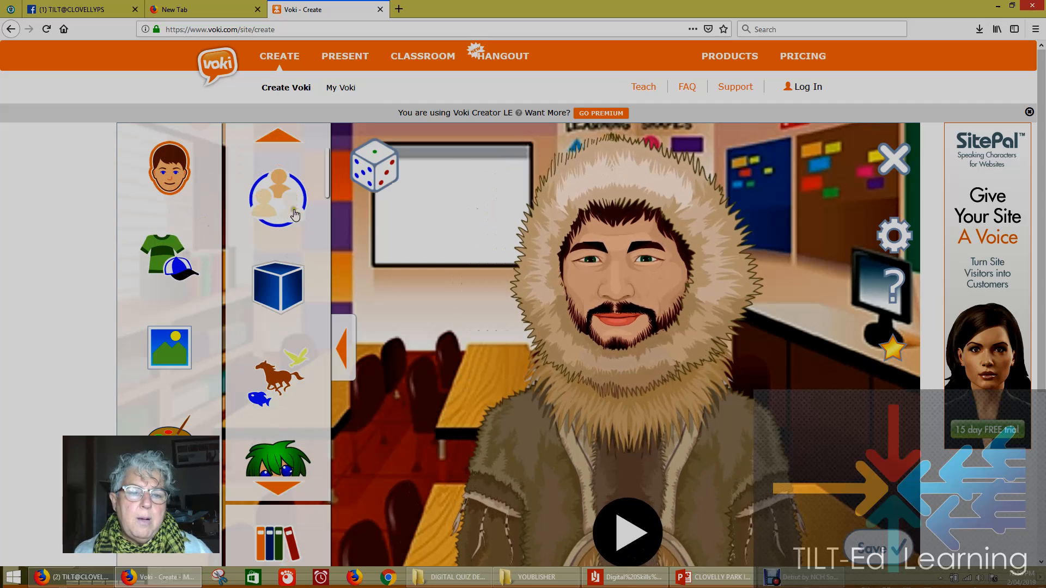
left_click(280, 206)
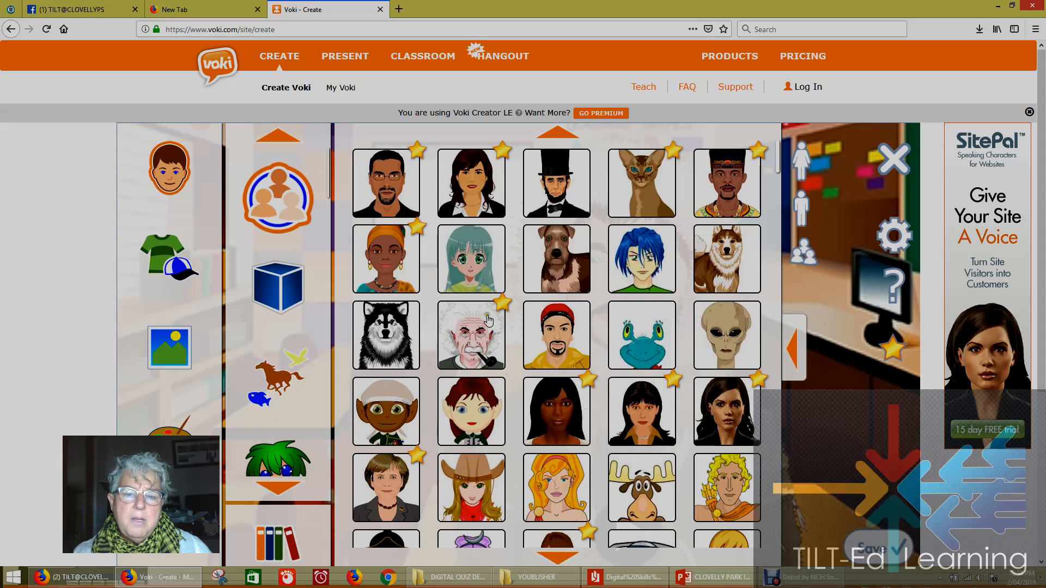
left_click(562, 204)
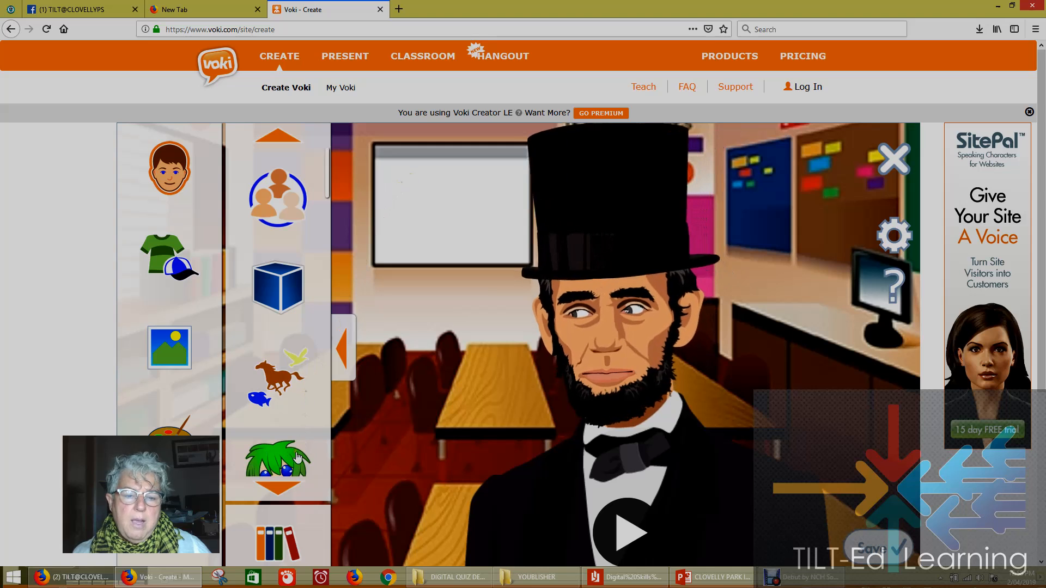
Change the speech voice to Tessa (South African) and listen to the message.
scroll(449, 390, "down", 1)
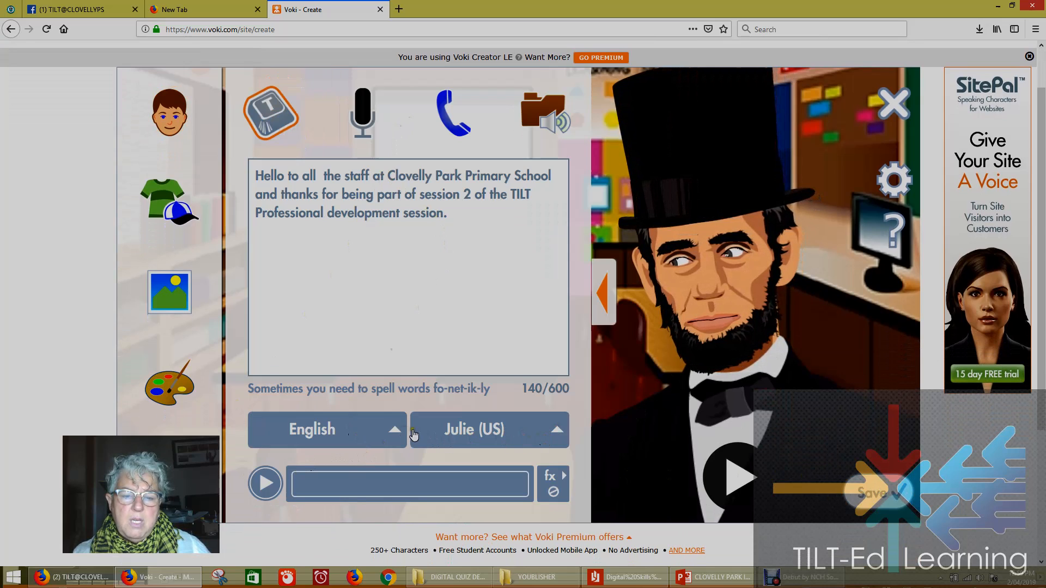
left_click(555, 434)
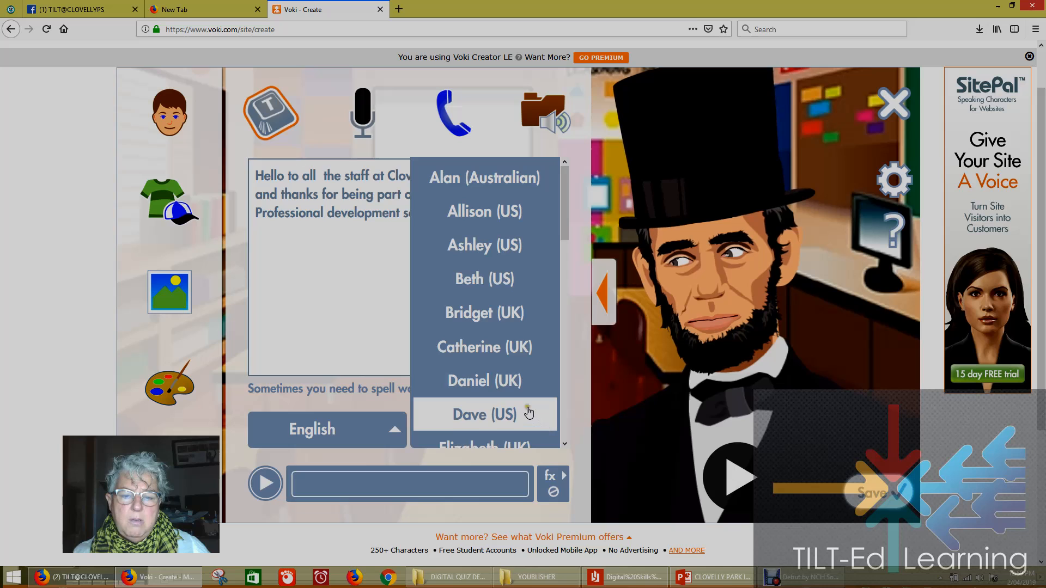
scroll(532, 402, "down", 4)
scroll(526, 399, "down", 6)
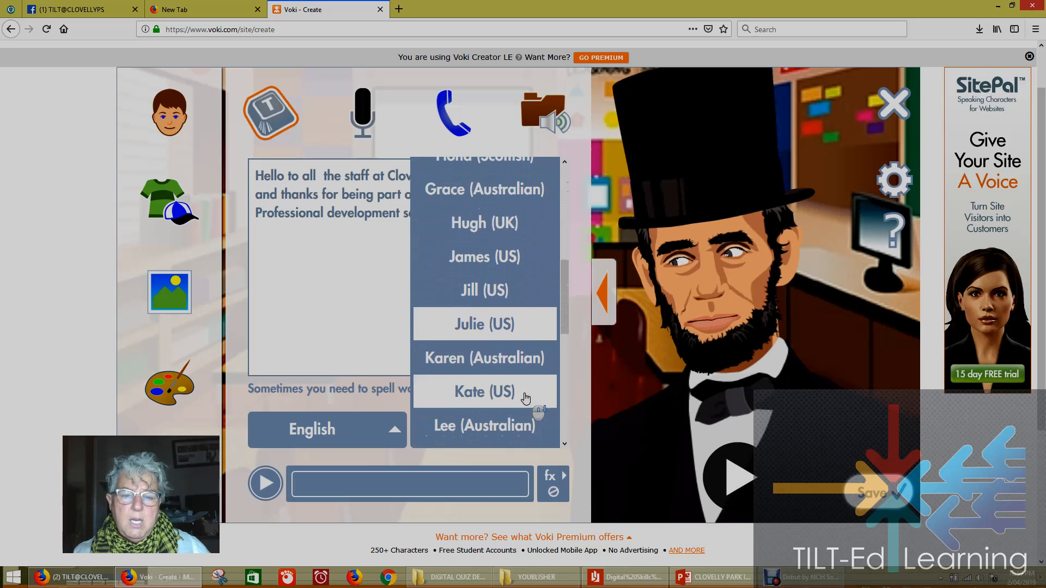
scroll(497, 346, "down", 4)
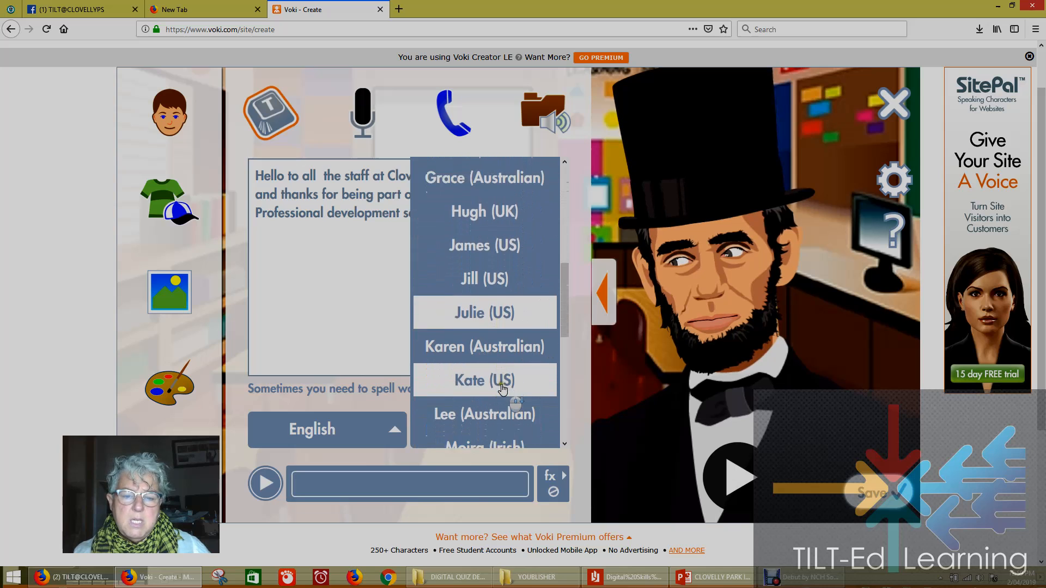
scroll(502, 396, "down", 2)
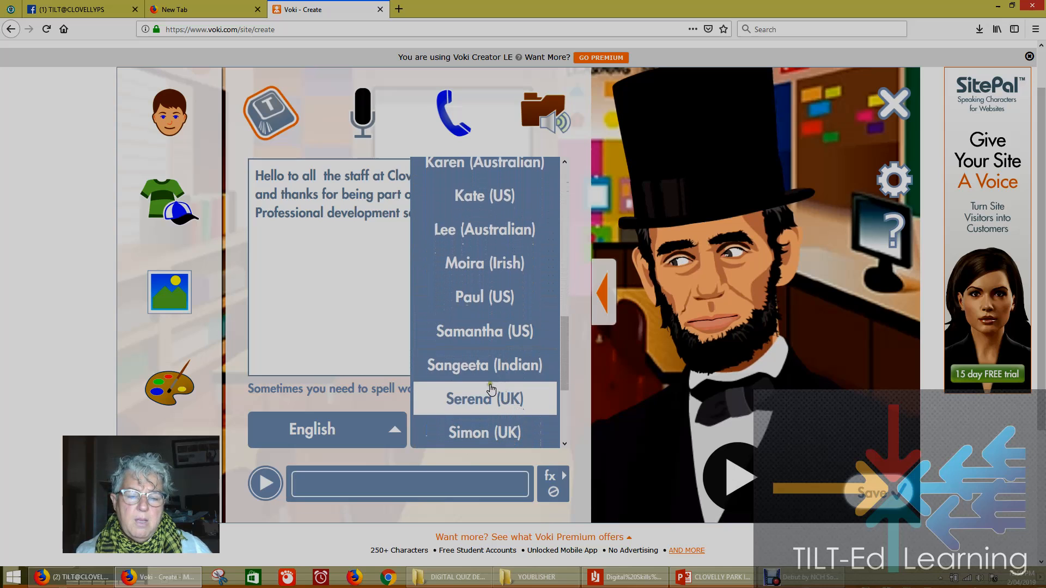
scroll(494, 401, "down", 5)
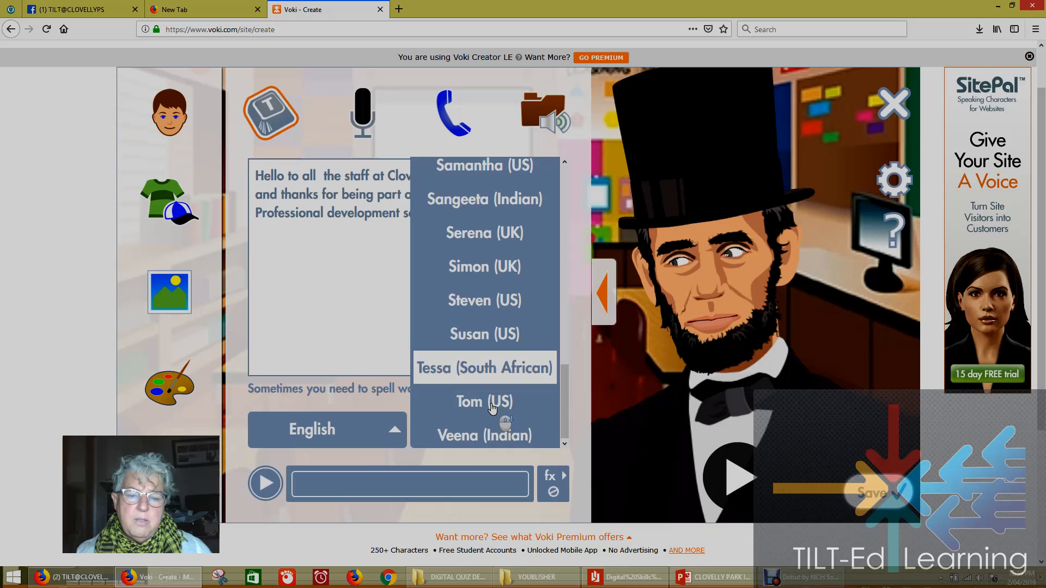
left_click(474, 369)
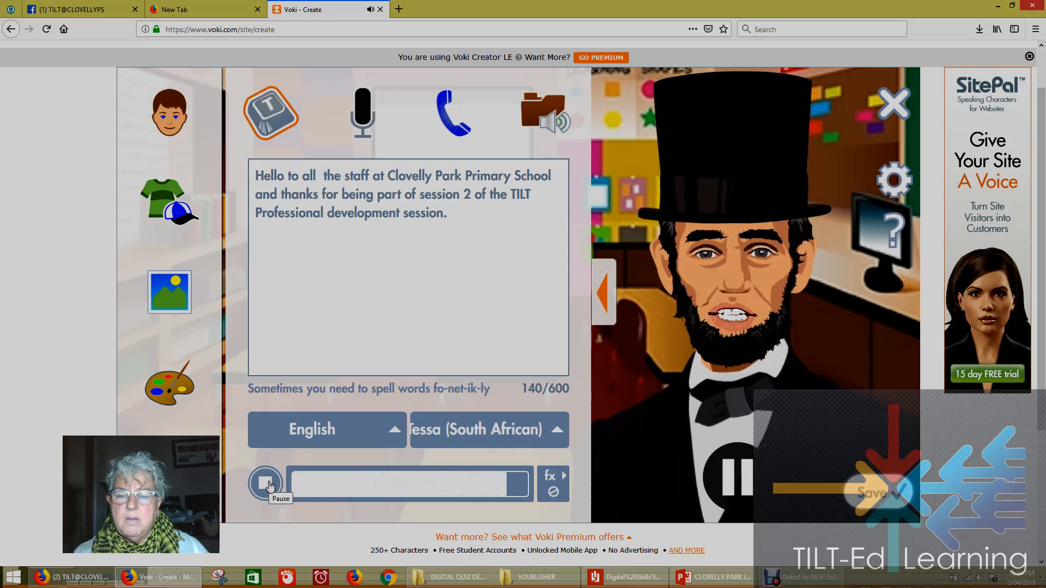
Save the avatar under the name "BENJI" and continue as guest without signing up.
left_click(868, 501)
left_click(476, 270)
type("BENJI")
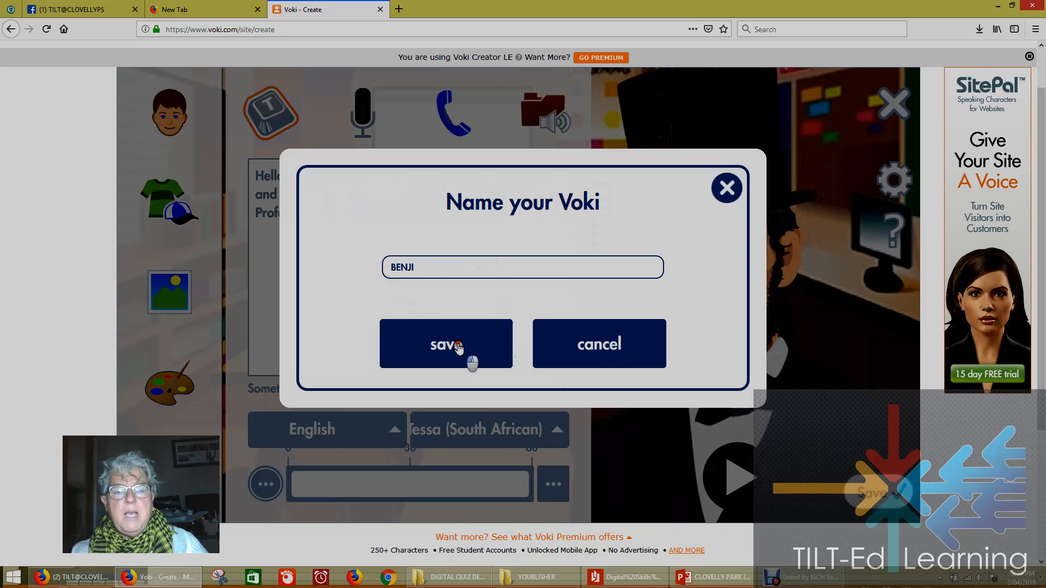
left_click(459, 347)
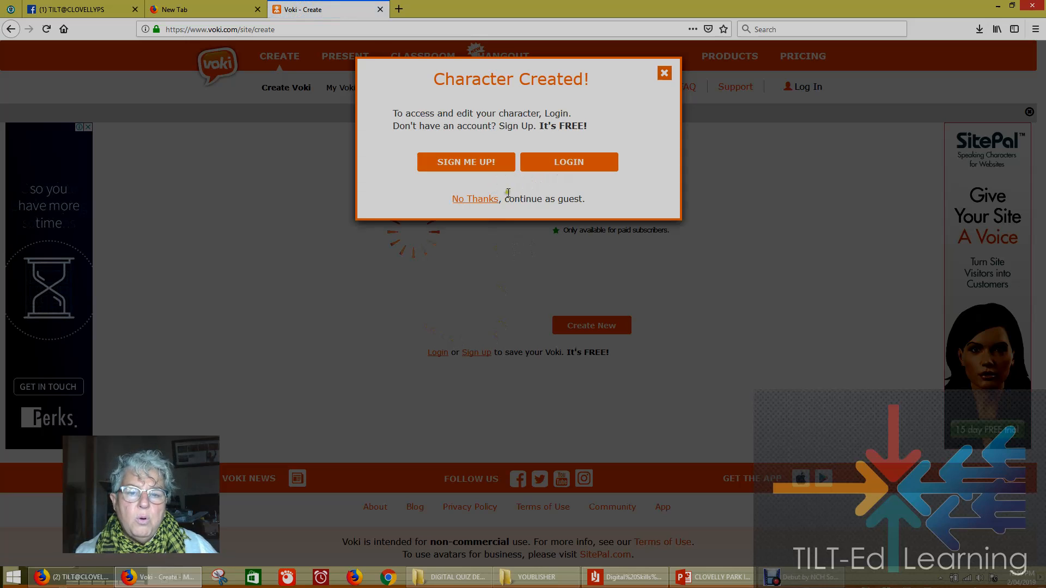
left_click(480, 200)
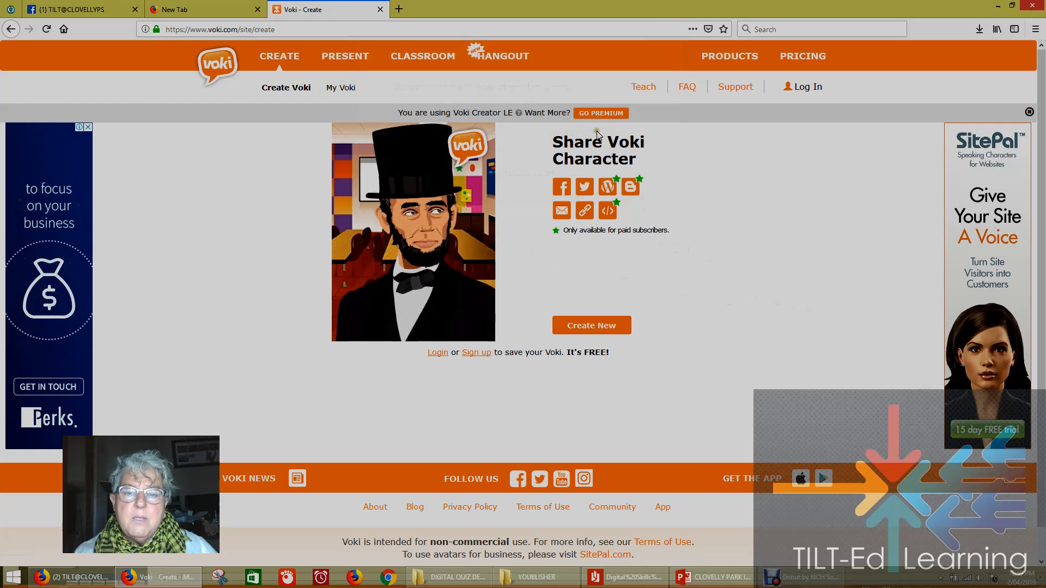
Start sharing the avatar on Facebook, with the group TILT@CLOVELLYPS as its destination.
left_click(562, 188)
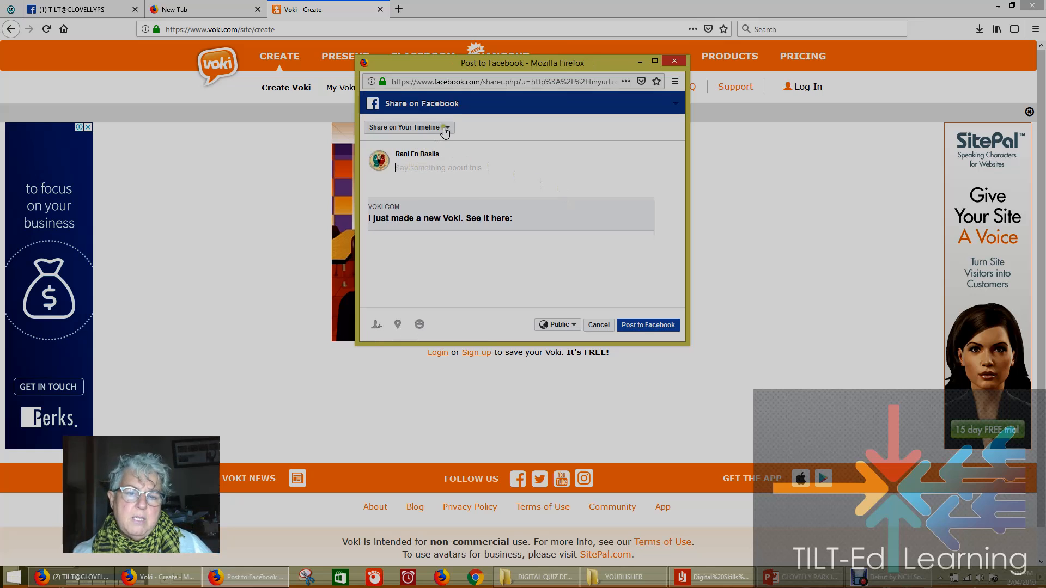
left_click(446, 128)
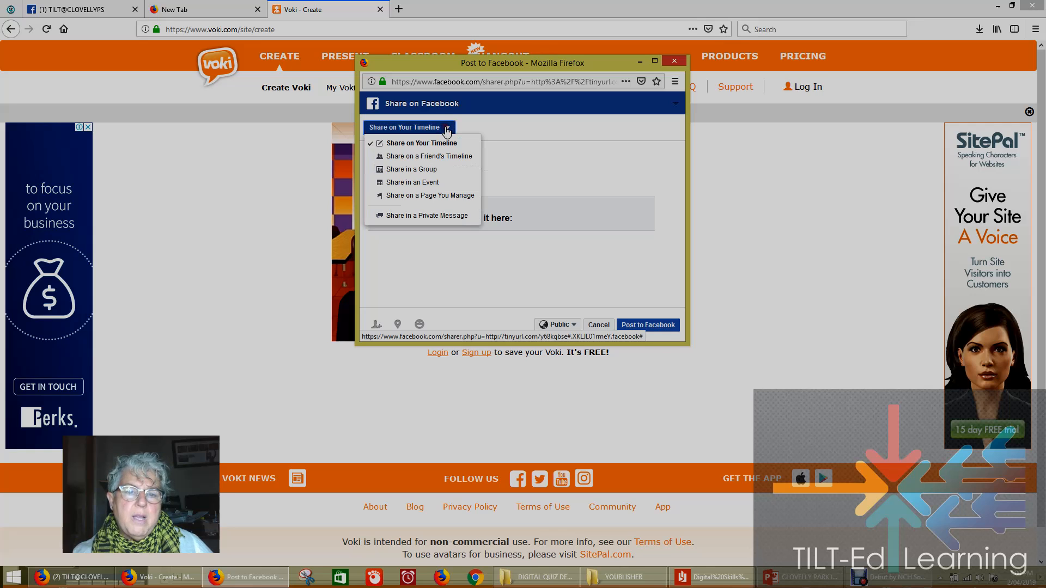
left_click(426, 170)
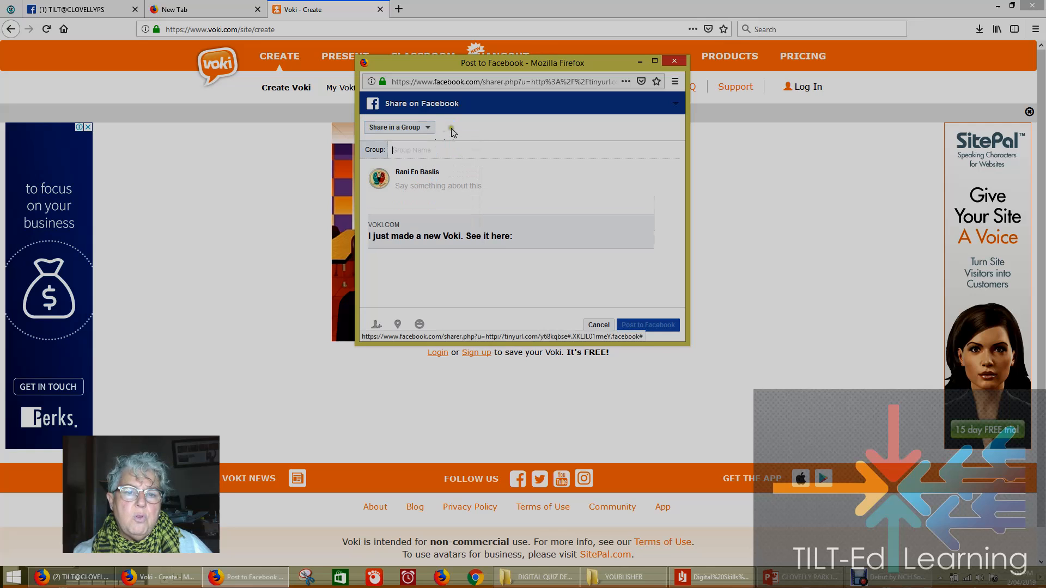
type("Ti")
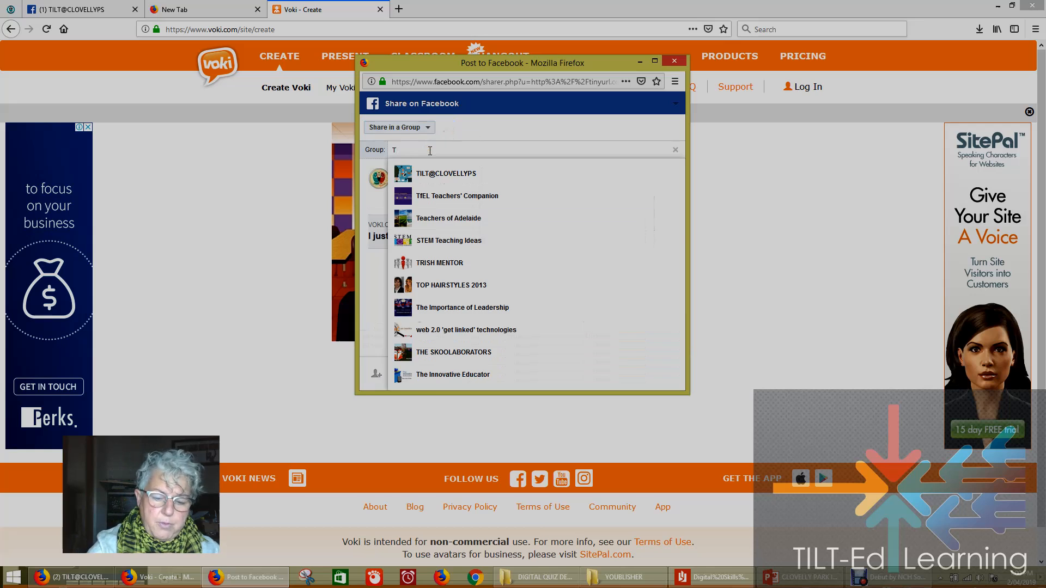
left_click(433, 175)
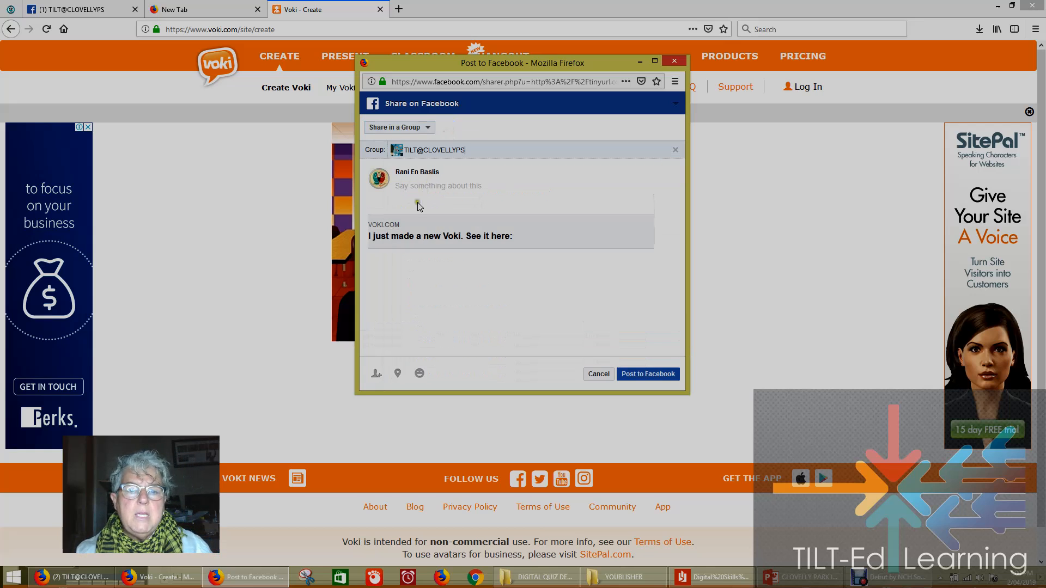
Add the comment "here we go again......" to the shared avatar and post it to the group.
left_click(408, 191)
type("here we go again......")
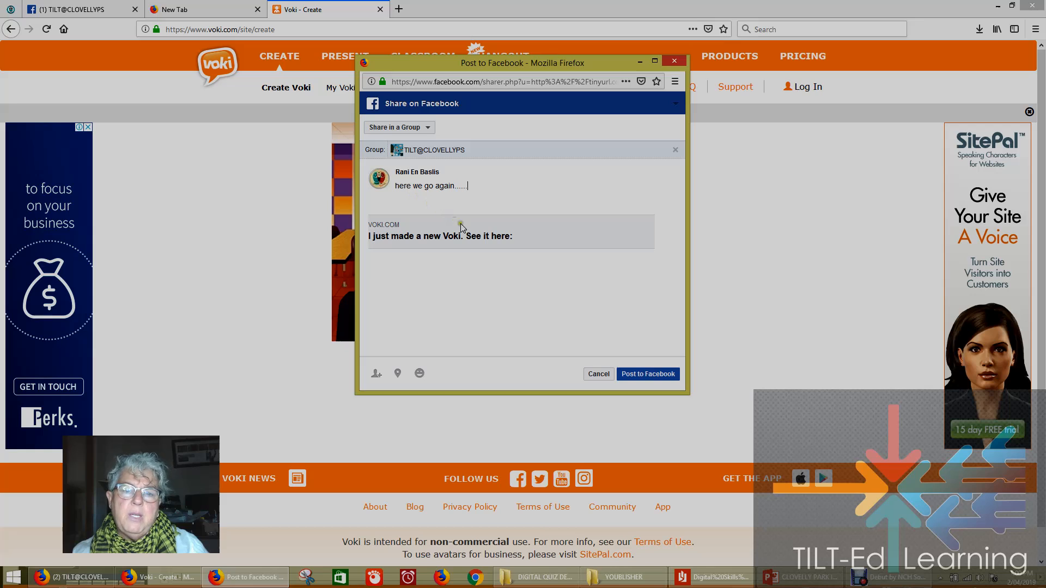
left_click(644, 376)
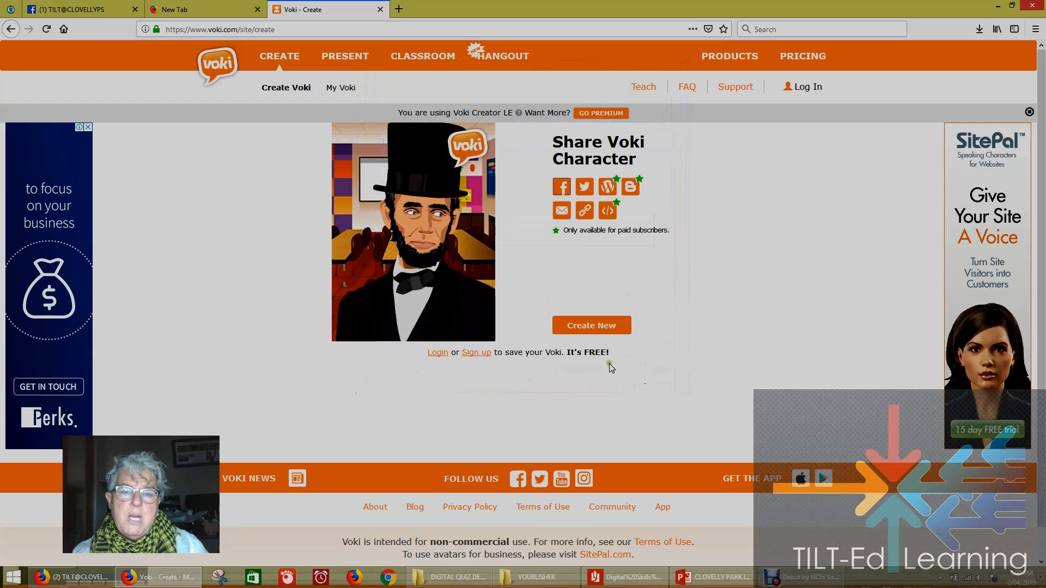
Copy the avatar's short share URL.
left_click(585, 213)
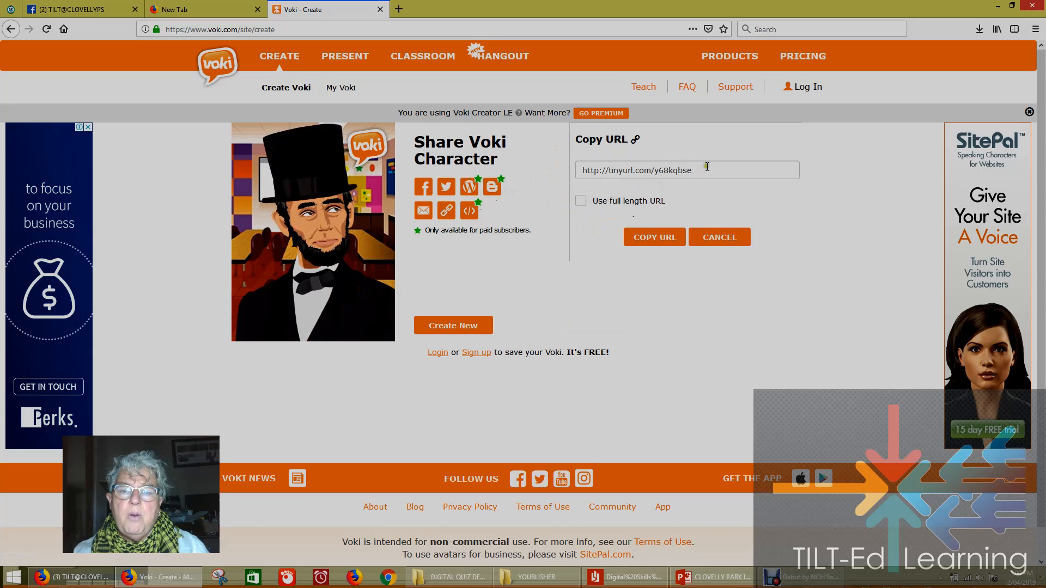
left_click(703, 169)
left_click(666, 243)
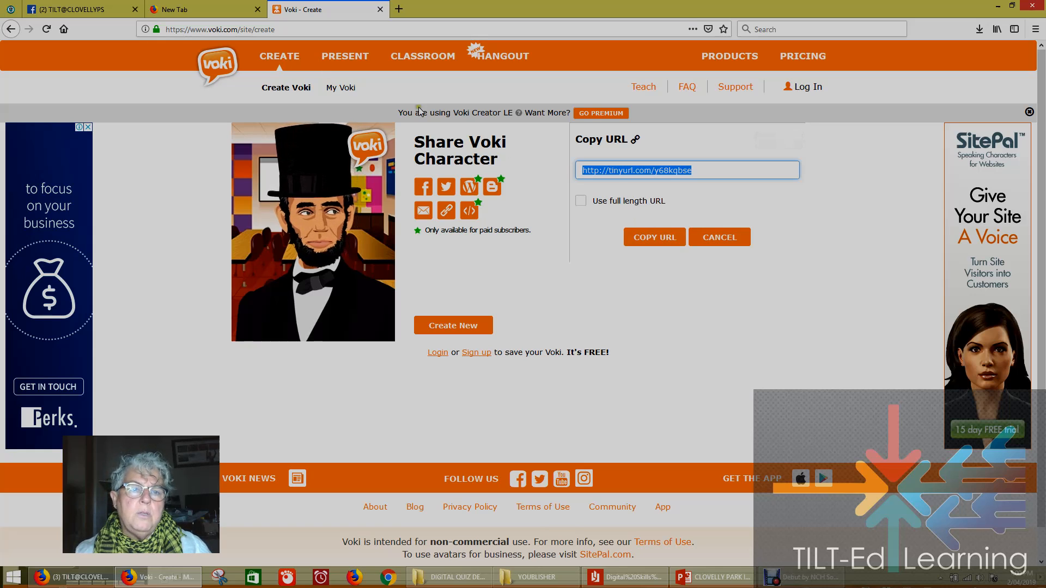
Switch to the TILT@CLOVELLYPS Facebook group and look through its announcements and recent posts.
left_click(70, 10)
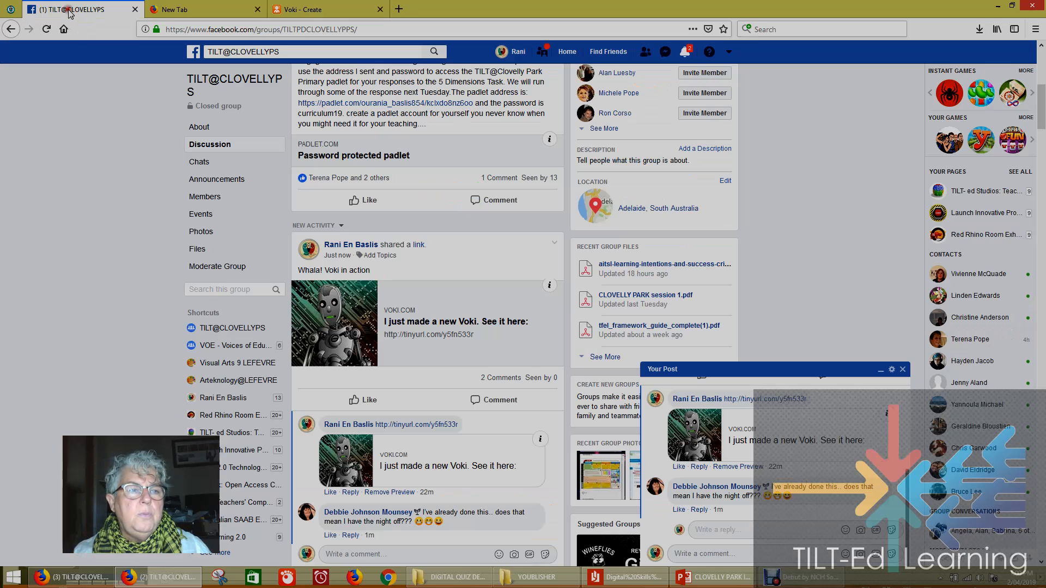
scroll(415, 179, "up", 3)
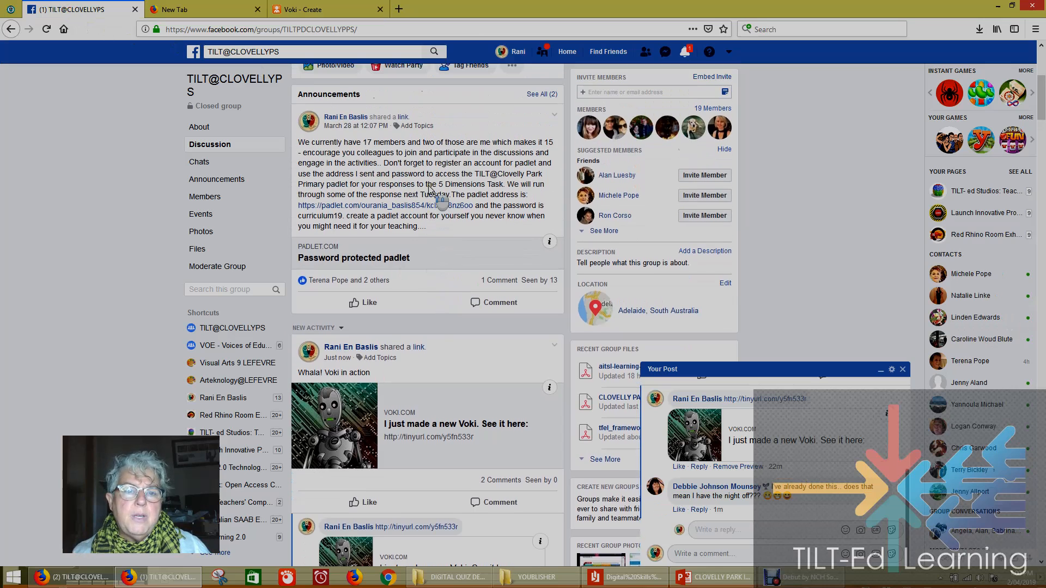
scroll(415, 180, "up", 3)
scroll(375, 173, "down", 6)
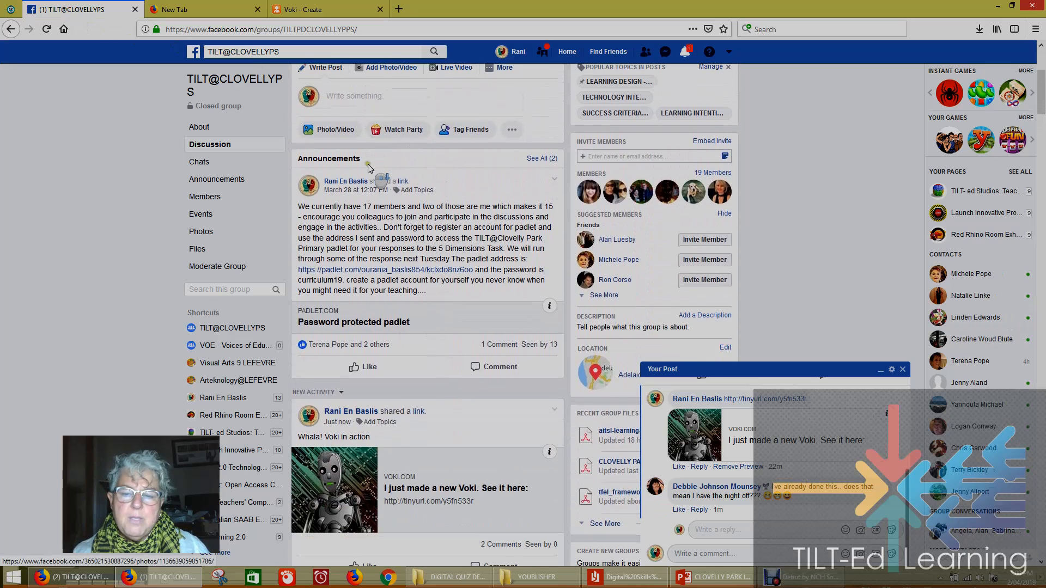
scroll(374, 173, "down", 3)
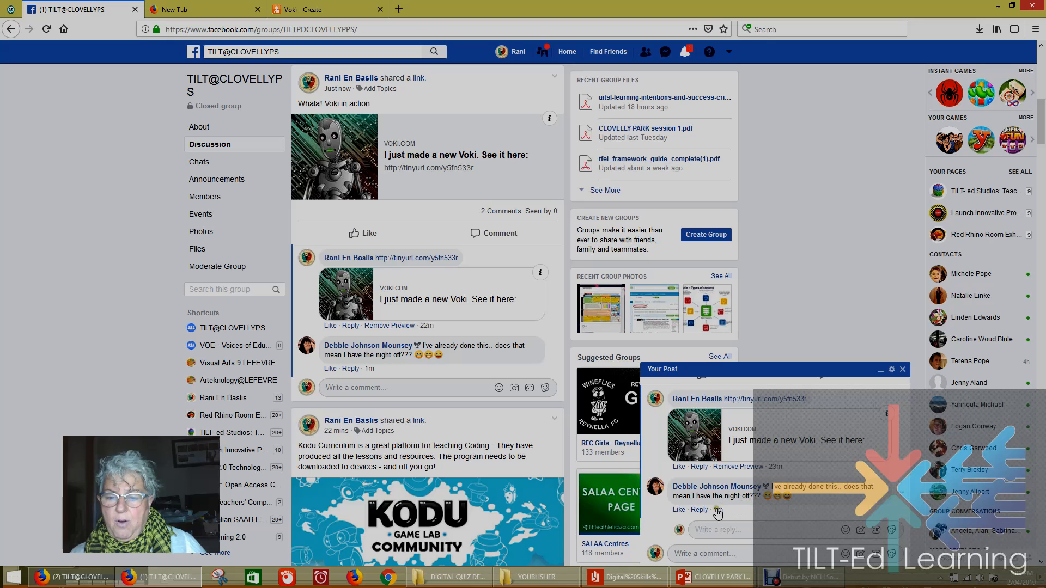
Like the colleague's comment on the Voki post and reply to it with "NOOOO.....lol".
left_click(679, 510)
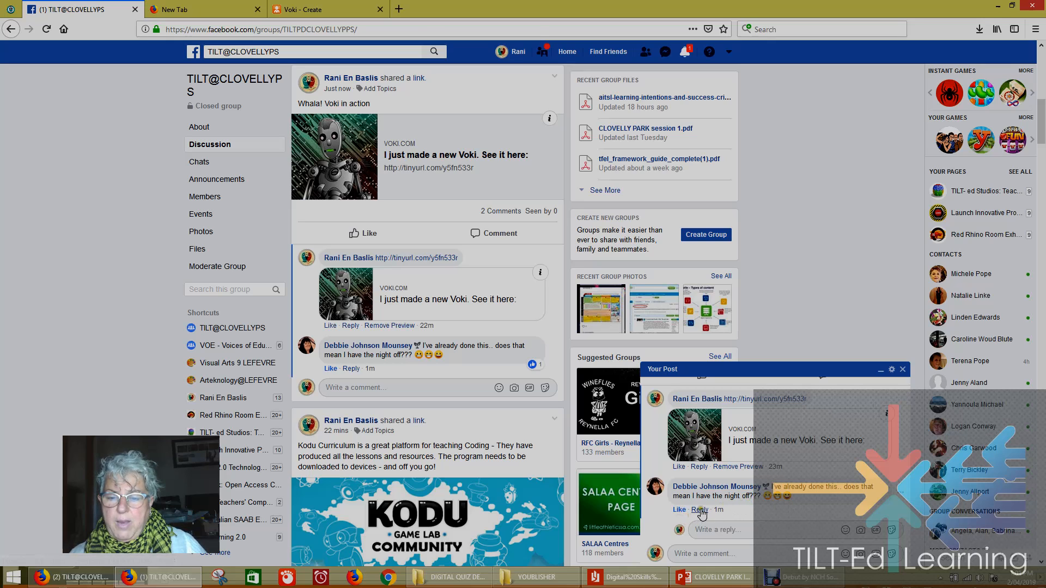
left_click(717, 530)
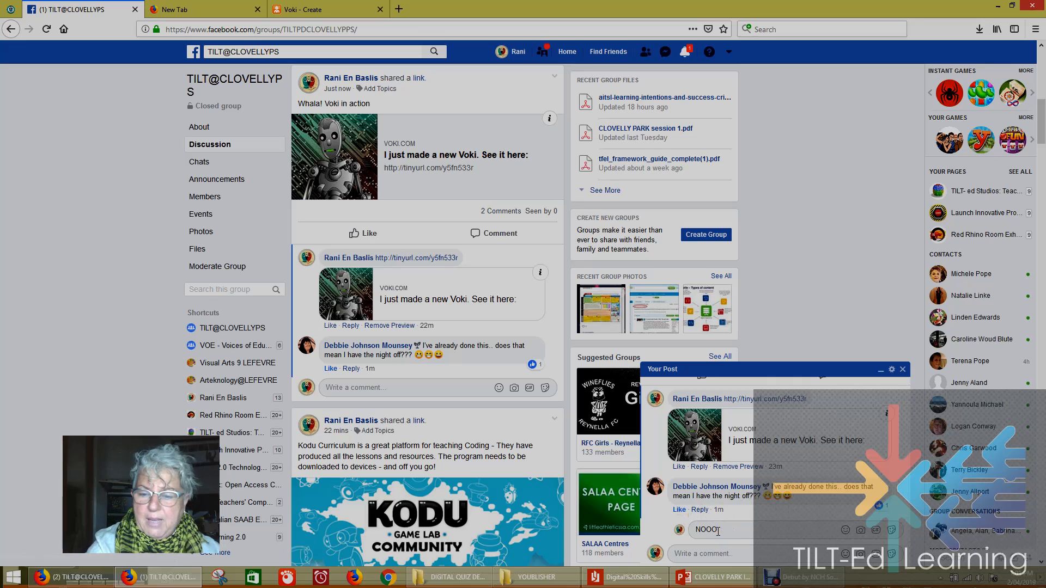
type("NOOOO.....")
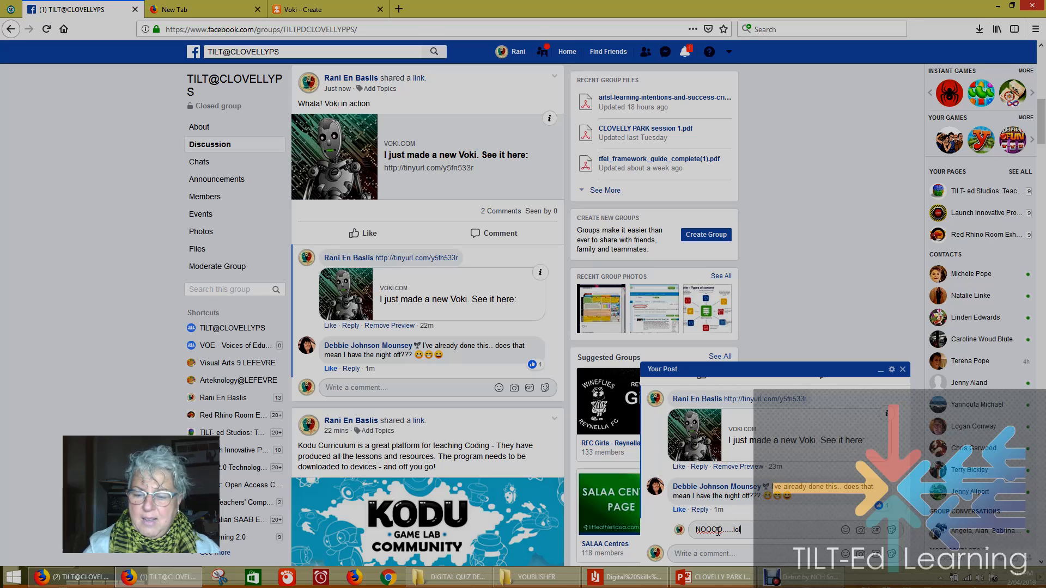
type("lol")
key("Return")
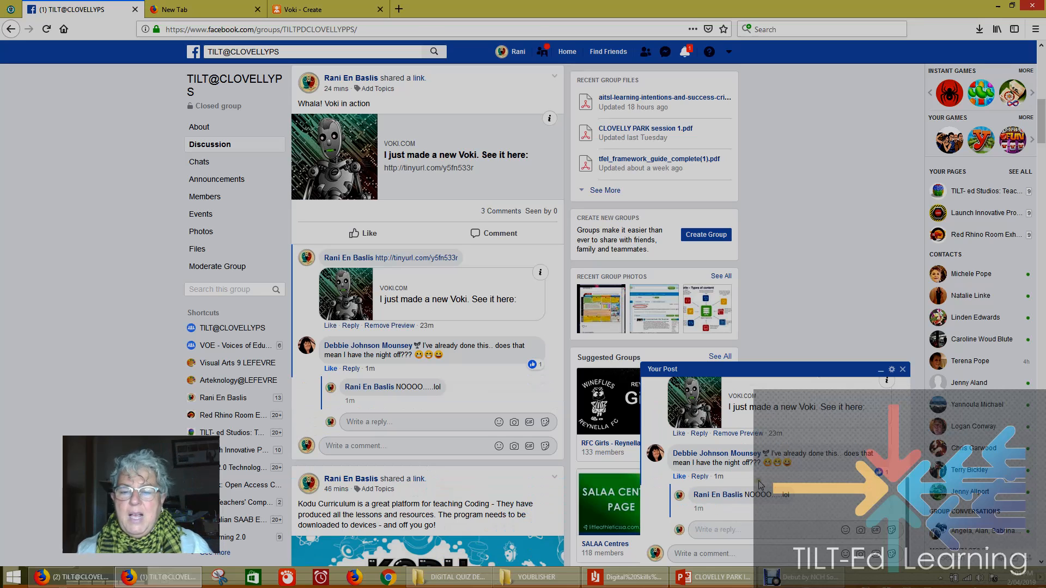
left_click(902, 370)
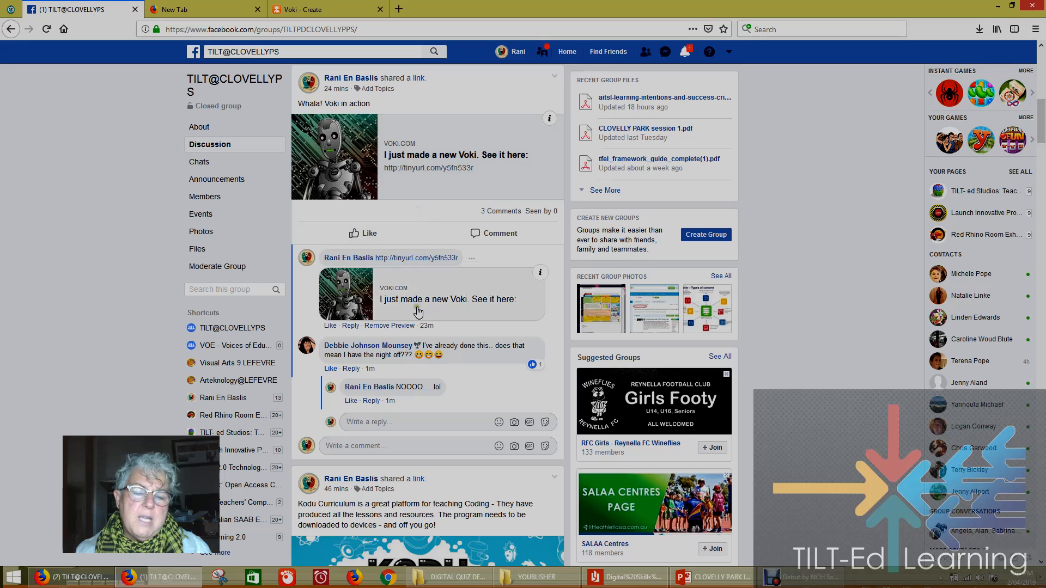
Refresh the group's discussion page and locate the newly shared "here we go again......" Voki post.
right_click(370, 423)
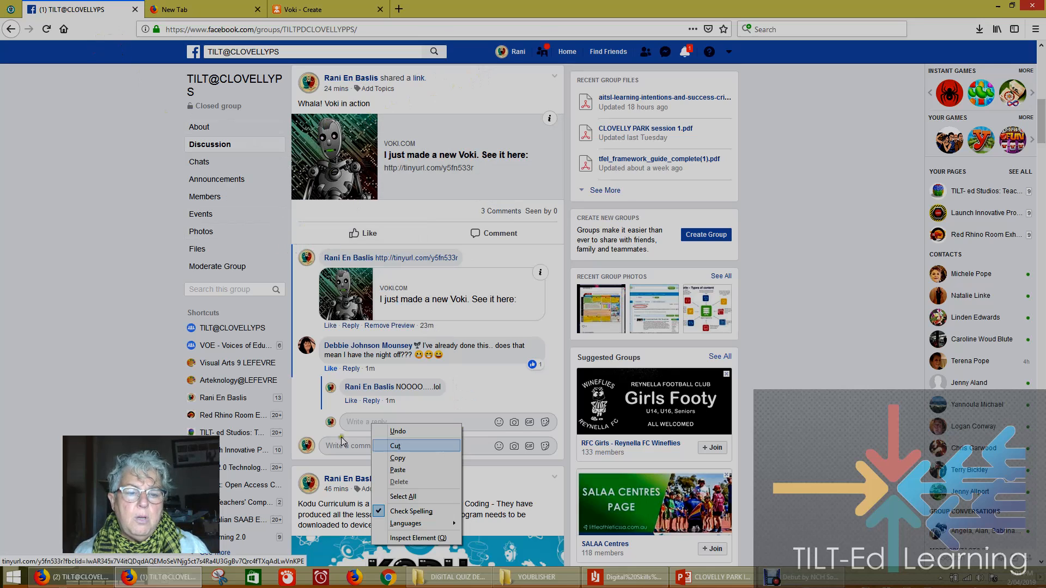
left_click(143, 397)
scroll(358, 331, "up", 1)
scroll(359, 331, "up", 10)
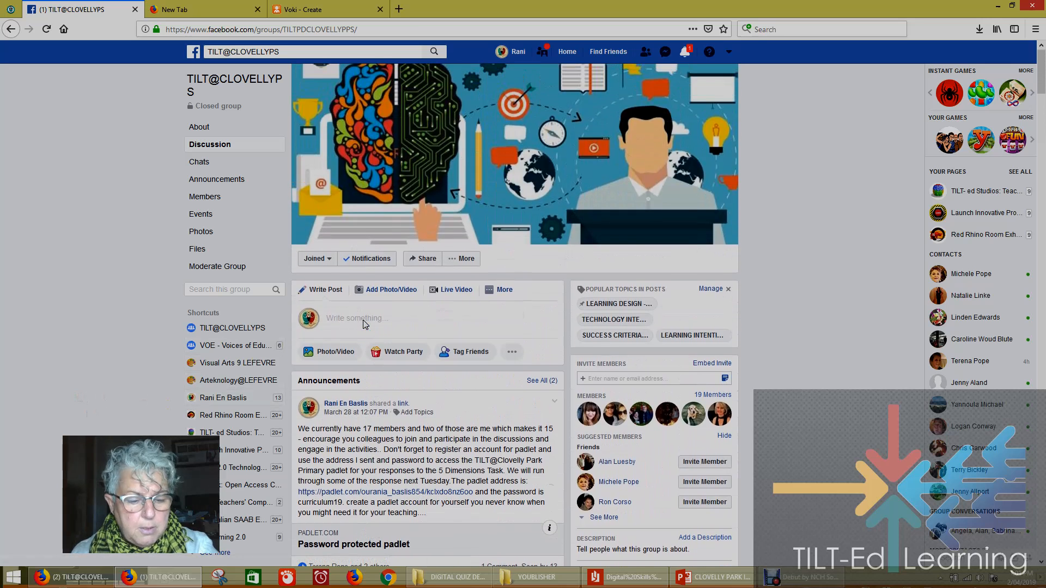
key("F5")
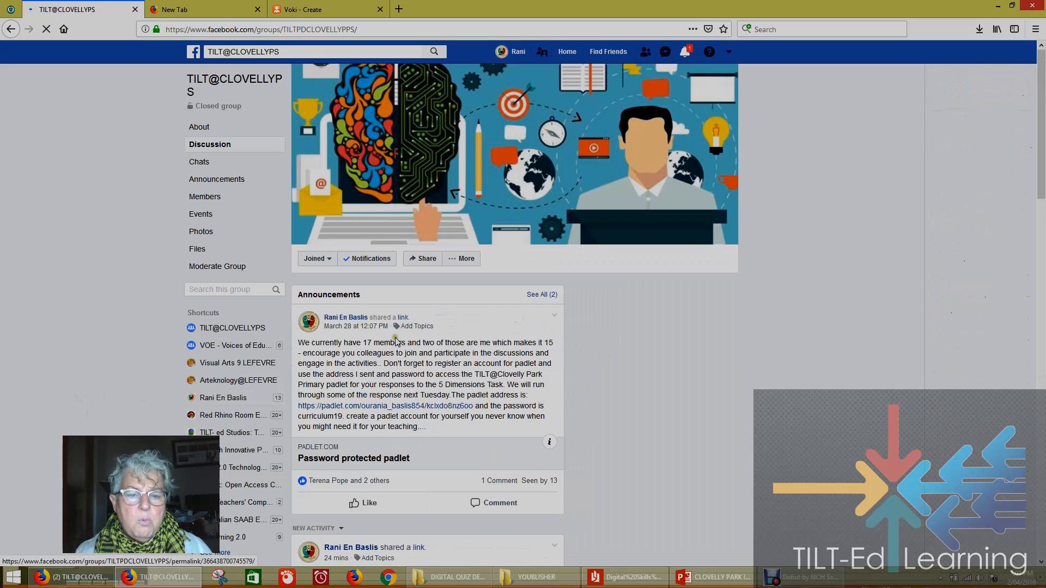
scroll(446, 414, "down", 10)
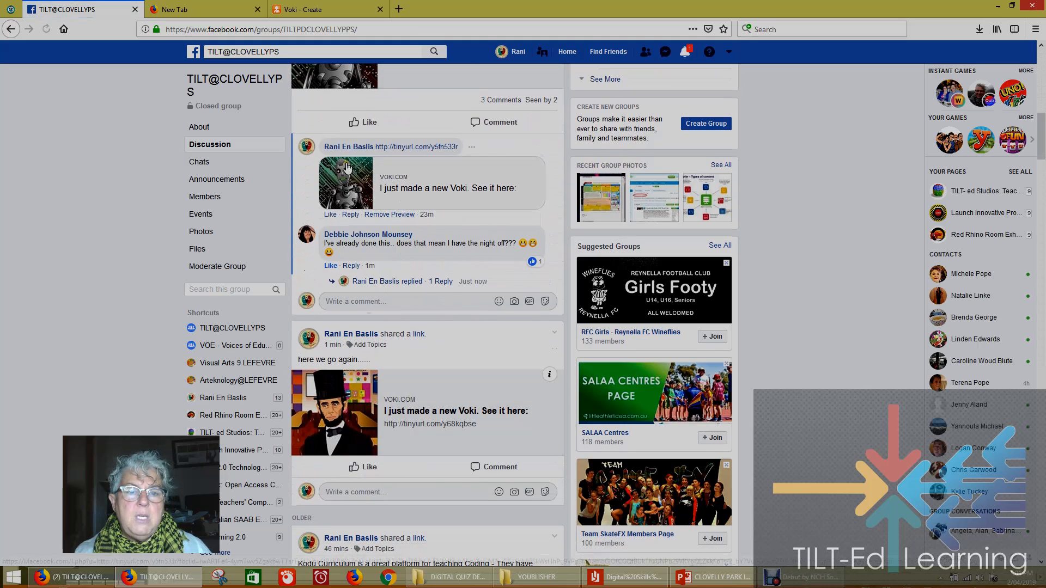
scroll(381, 390, "down", 1)
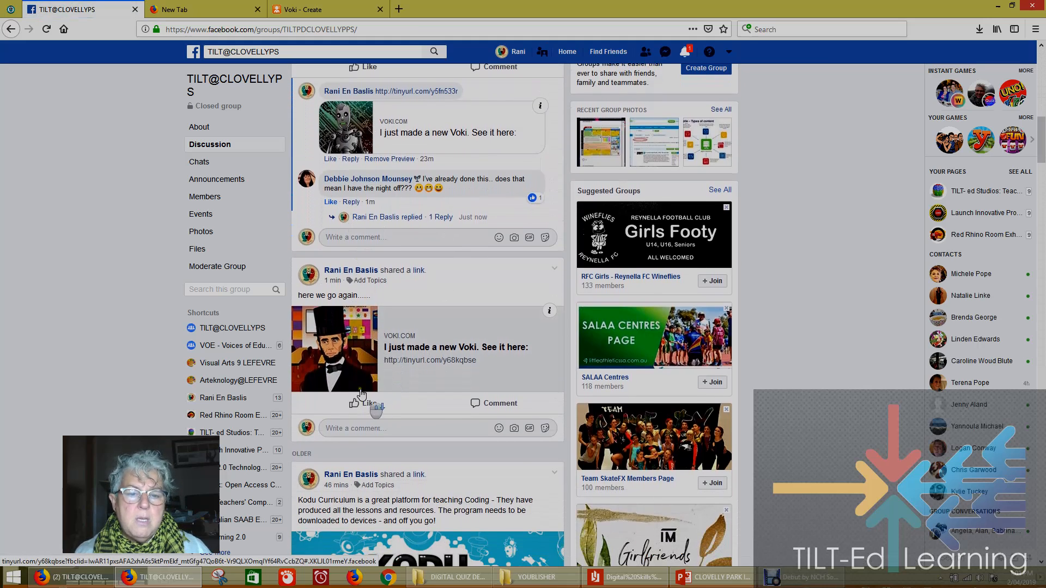
right_click(361, 429)
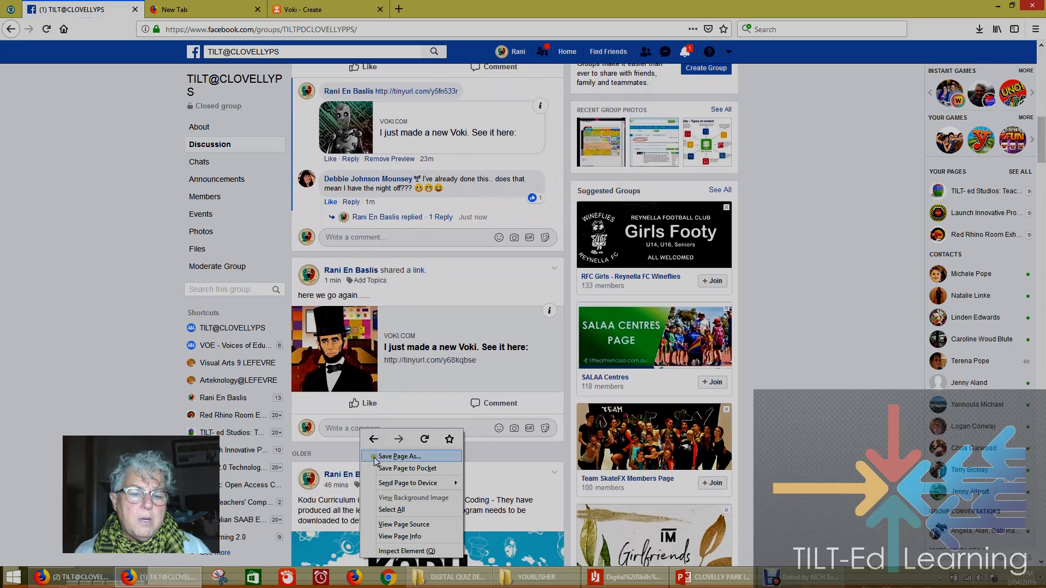
left_click(348, 429)
right_click(341, 430)
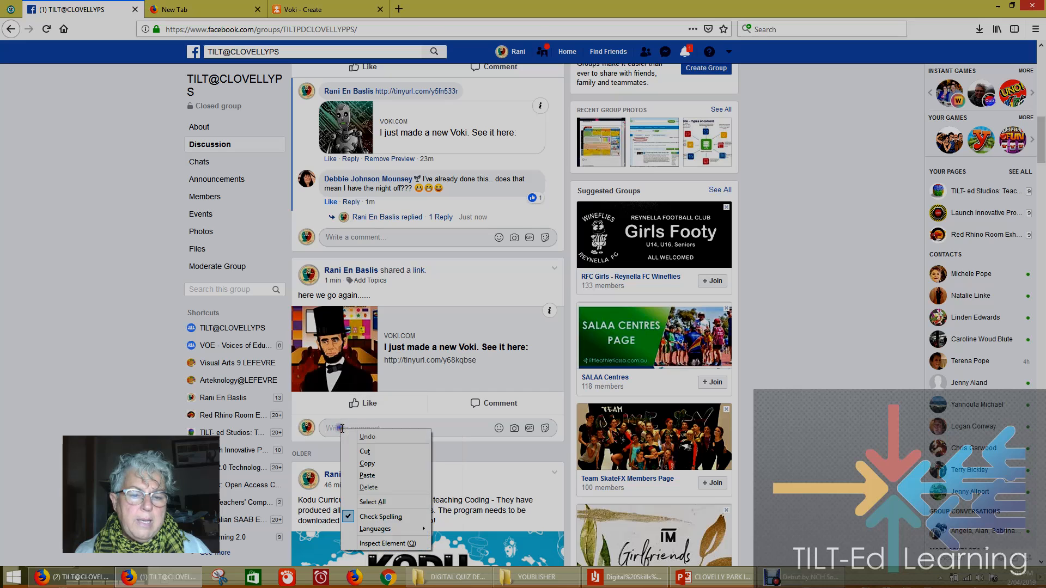
left_click(368, 475)
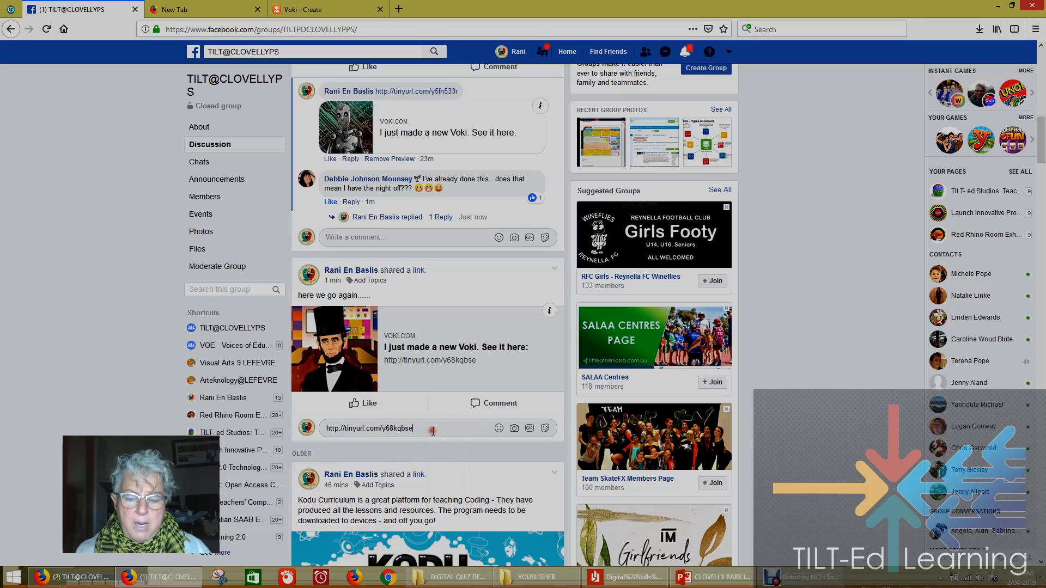
key("Return")
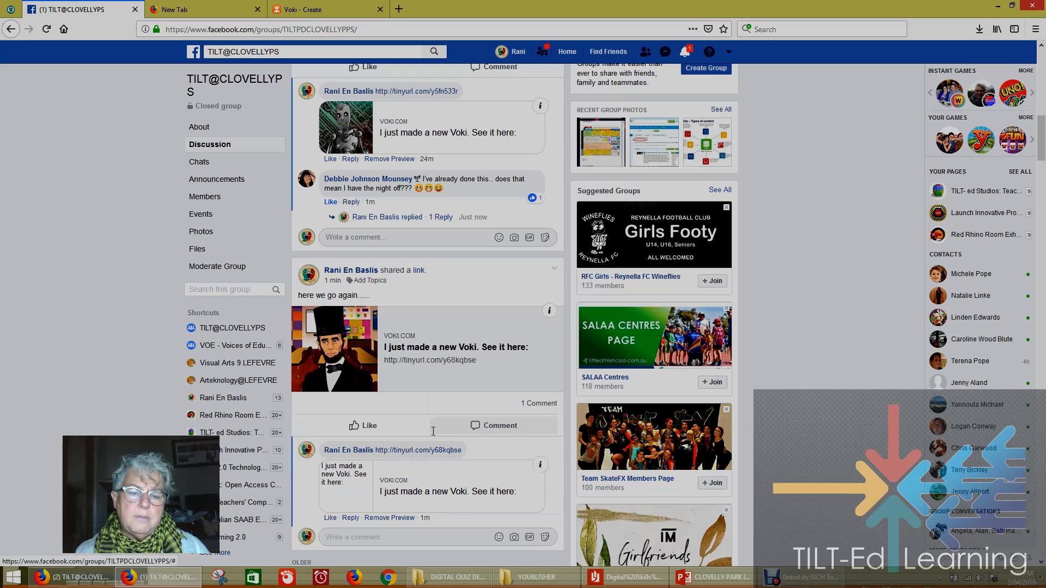
View the finished avatar on the Voki share page and return to the TILT@CLOVELLYPS Facebook group.
left_click(301, 11)
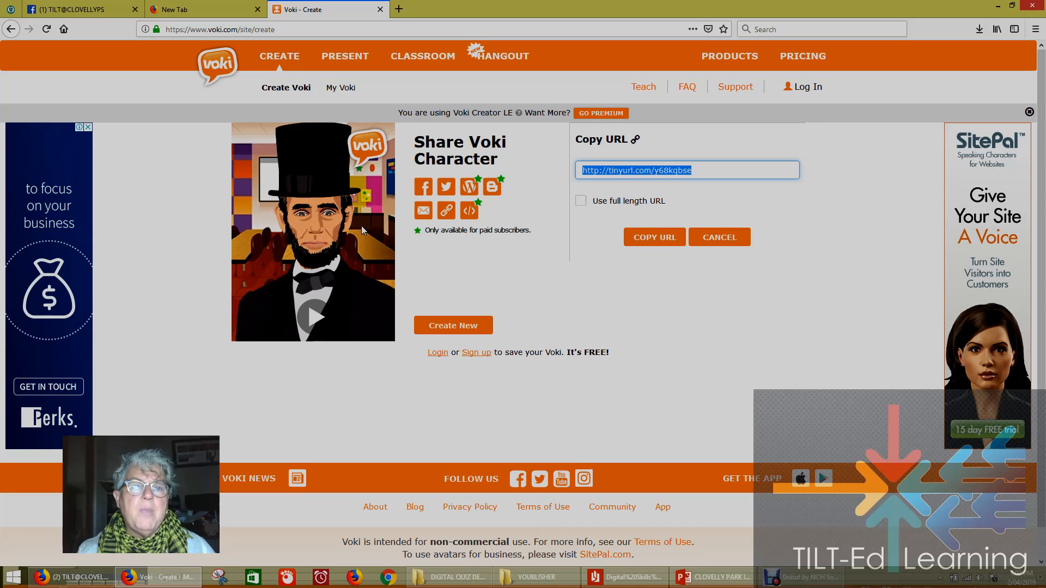
left_click(82, 9)
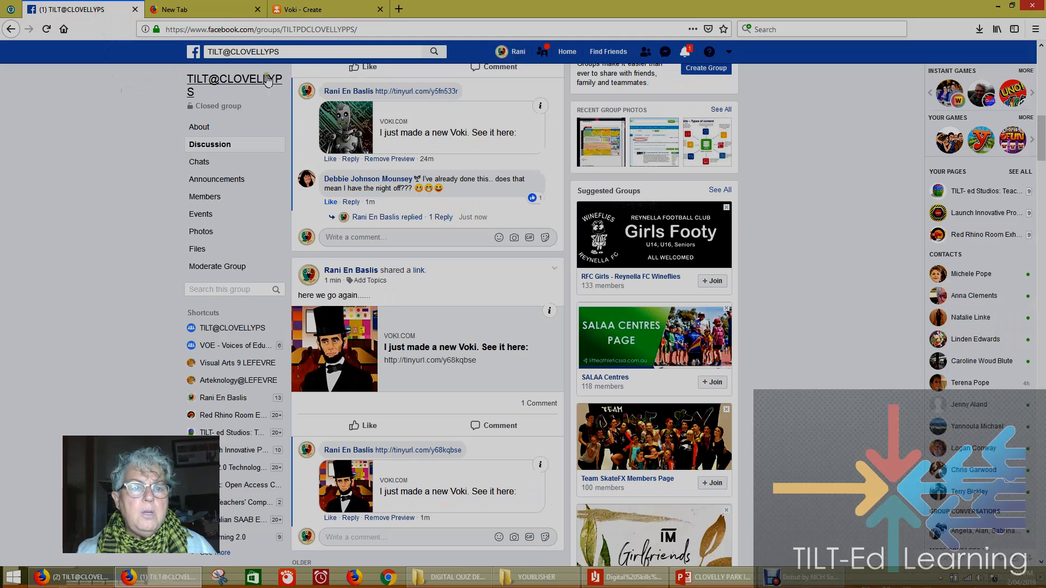
left_click(704, 582)
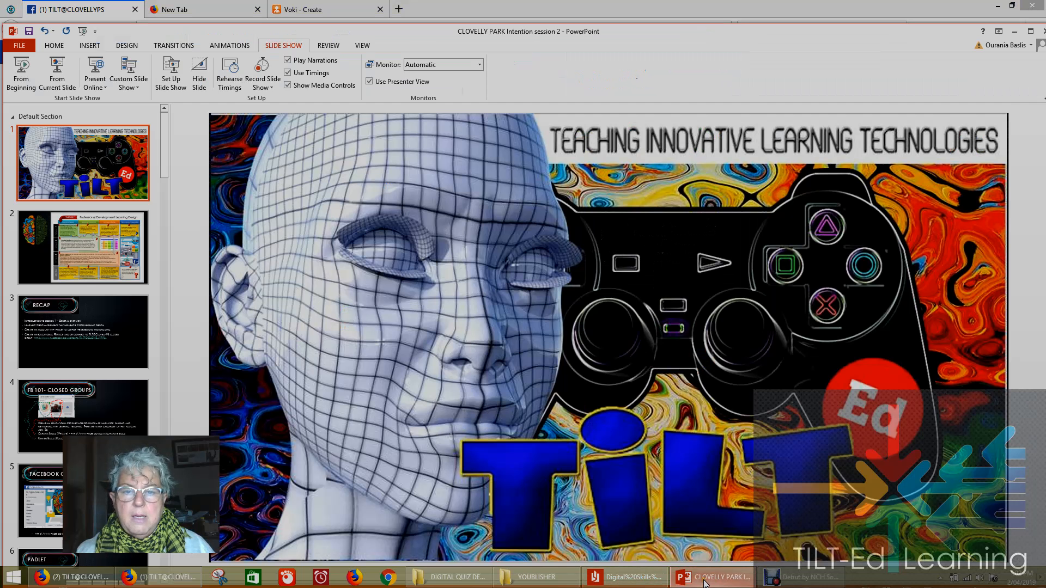
left_click(798, 577)
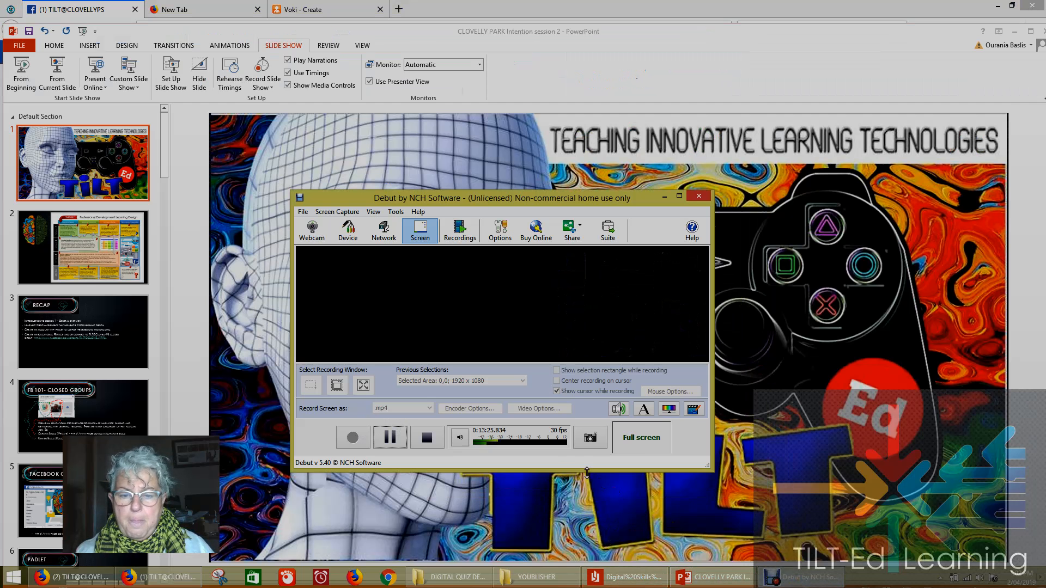